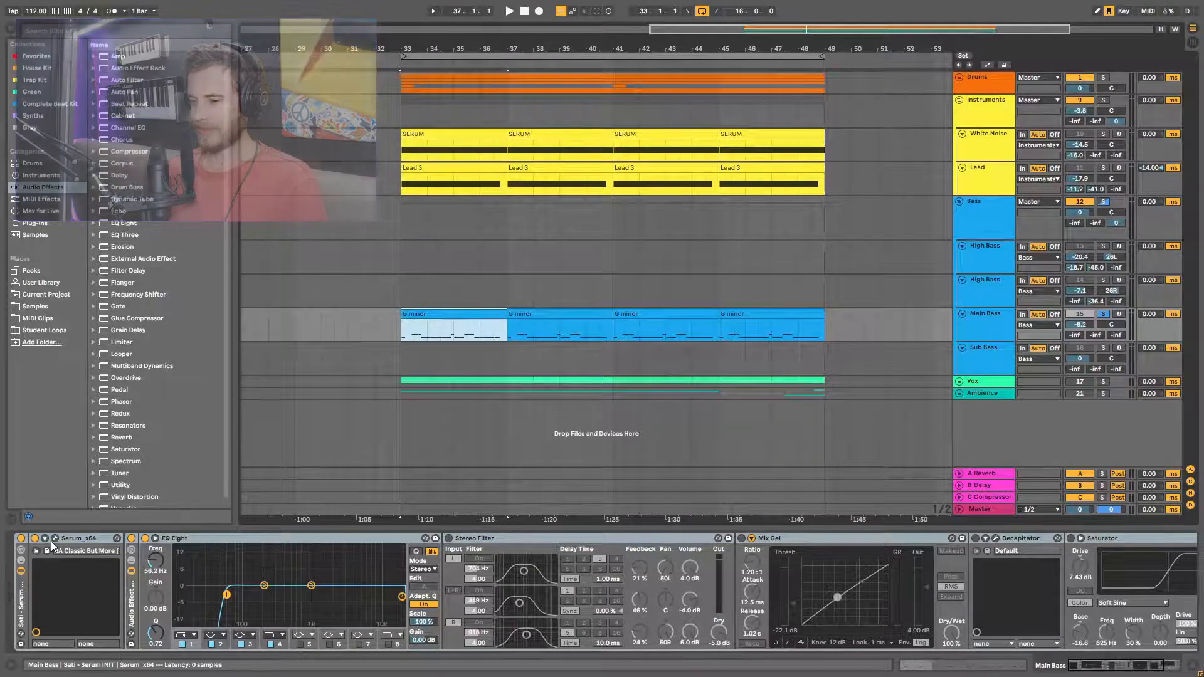
Open the Serum instrument on the Main Bass track and look through its Bass presets, keeping BA Classic But More.
key("ctrl+alt+p")
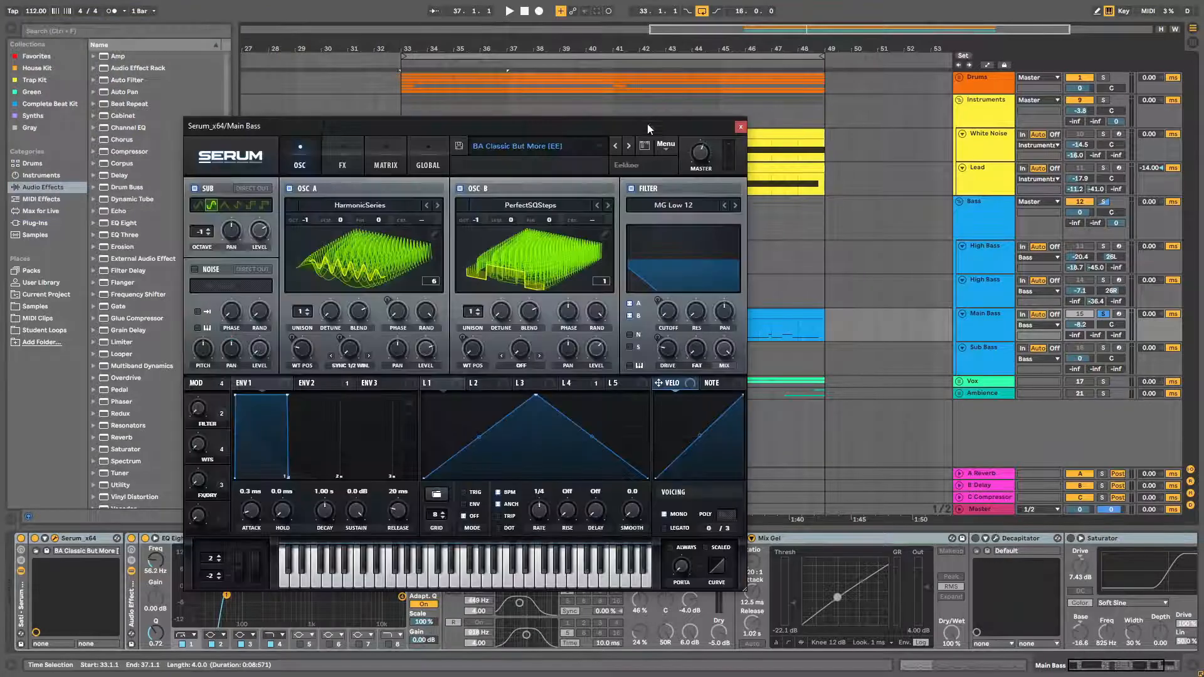
left_click(597, 147)
mouse_move(537, 165)
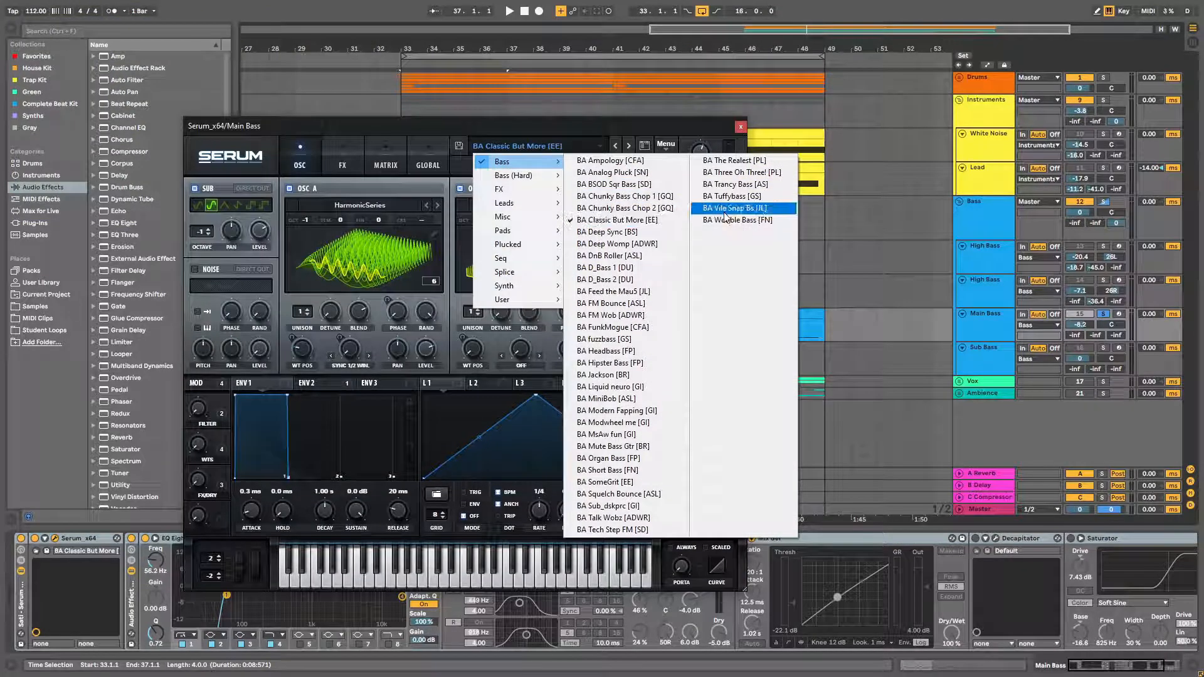
left_click(858, 6)
Play the soloed Main Bass loop to hear the Serum sound, and close the Serum window.
key("space")
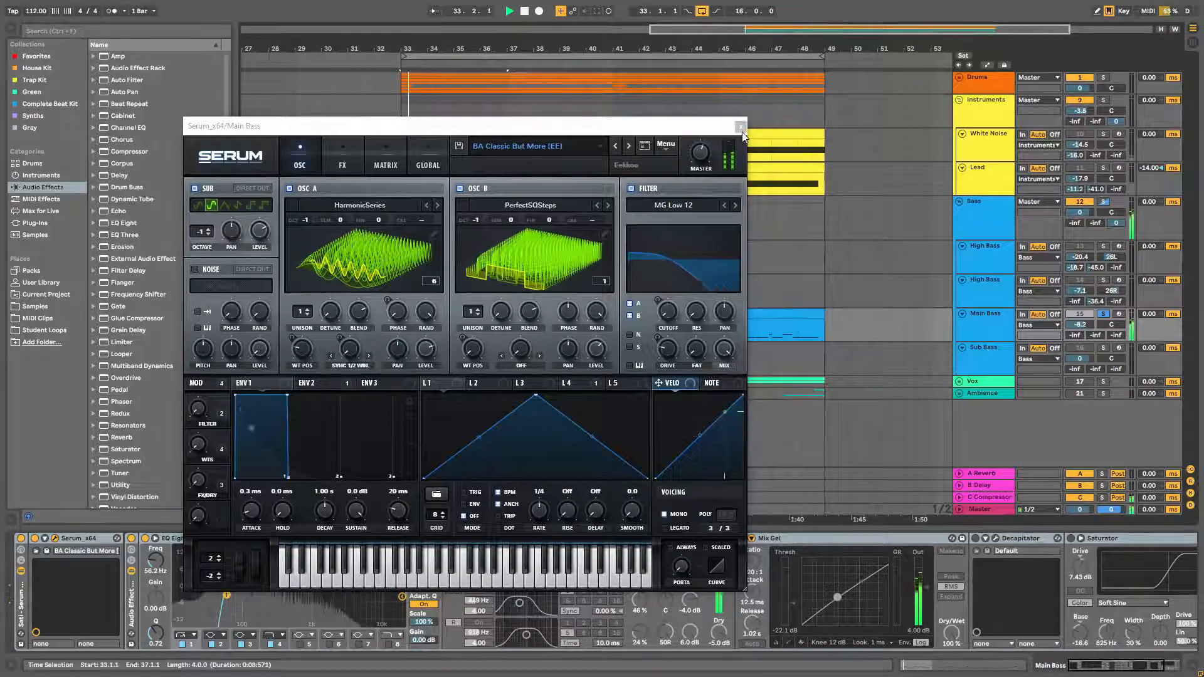
left_click(740, 127)
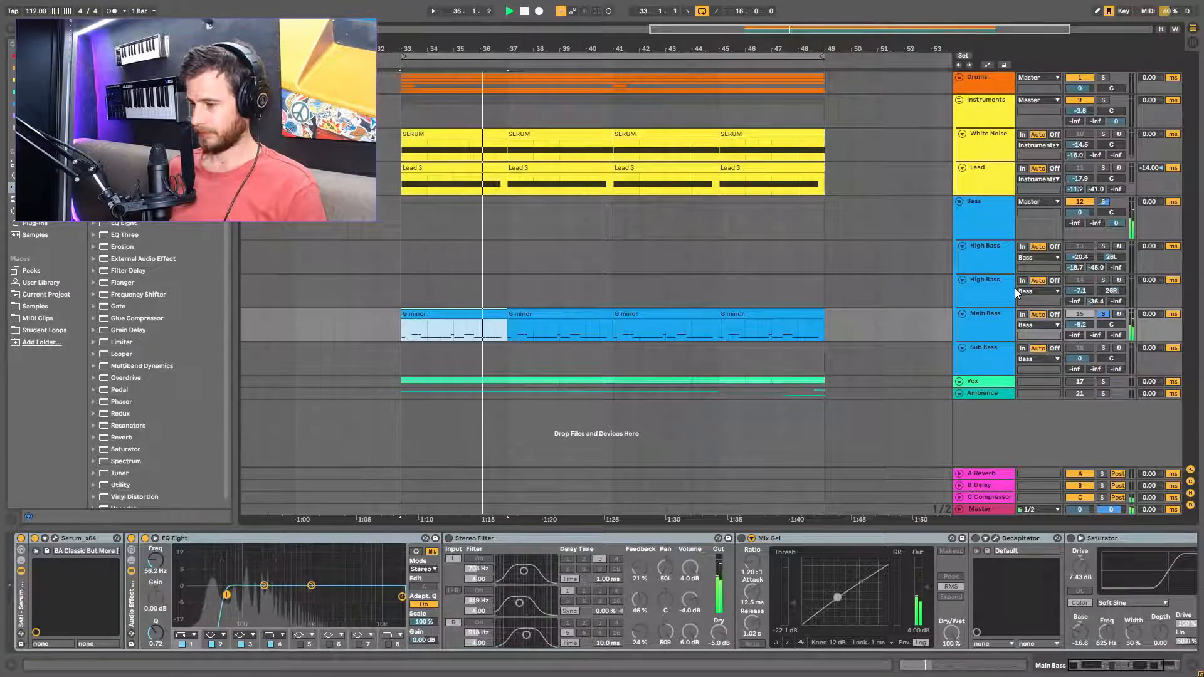
key("space")
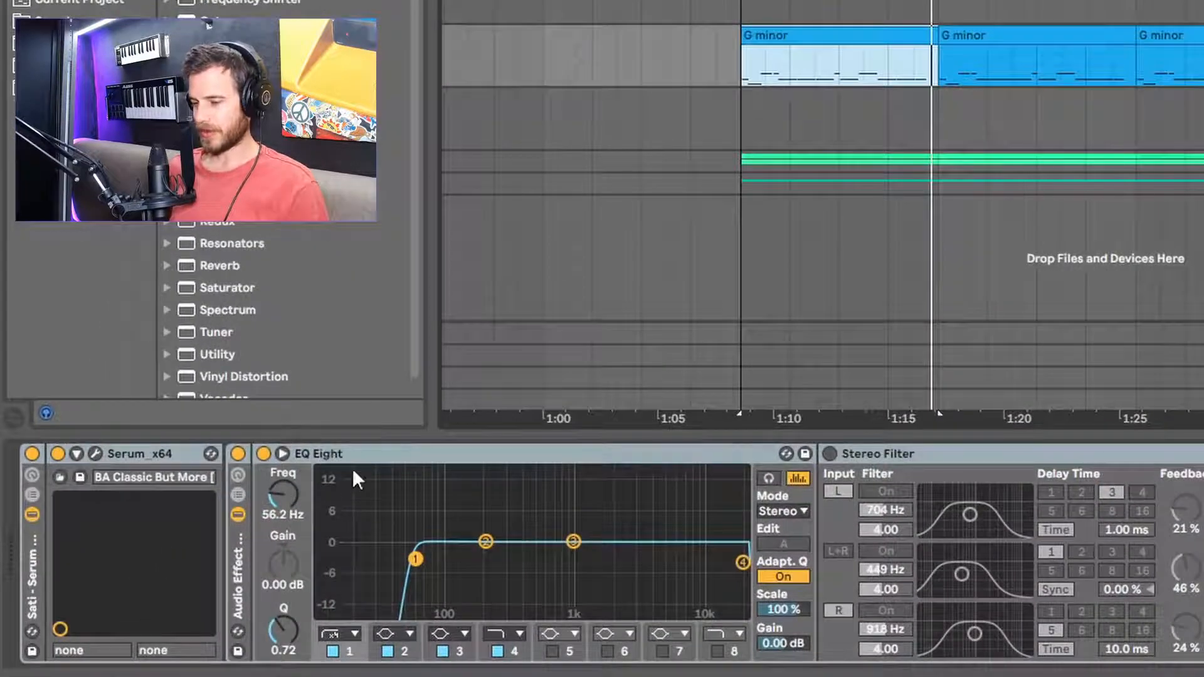
Turn on the Stereo Filter during playback of the Main Bass loop, and turn on the Mix Gel compressor.
left_click(424, 472)
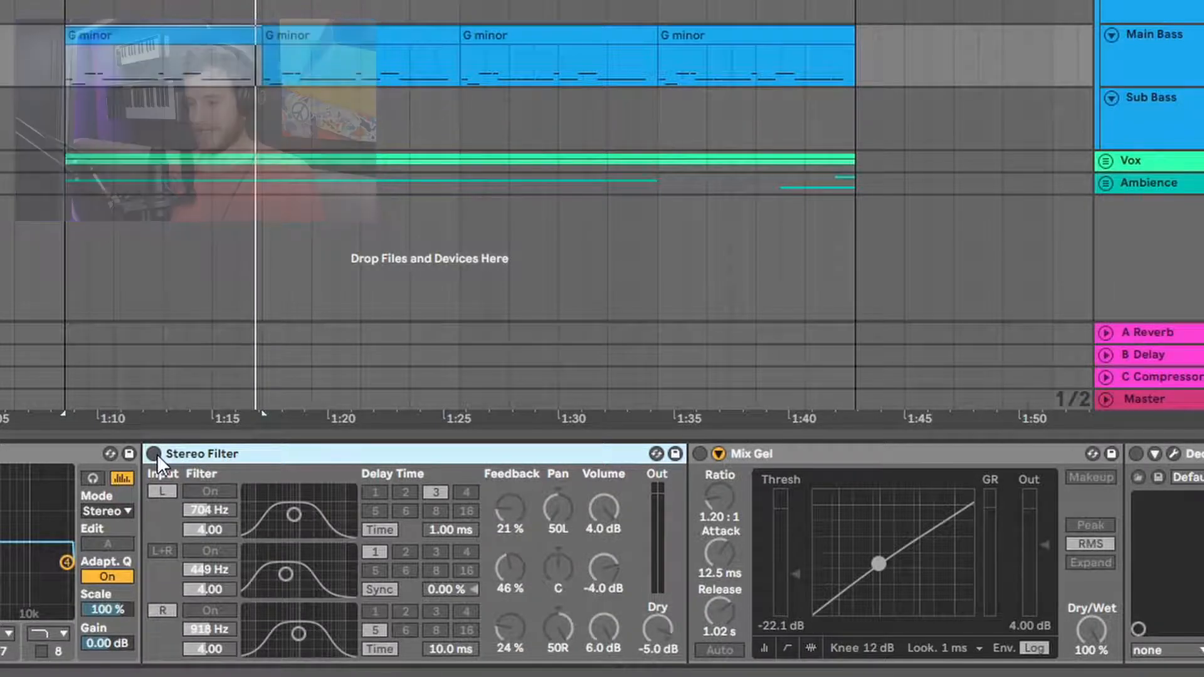
key("space")
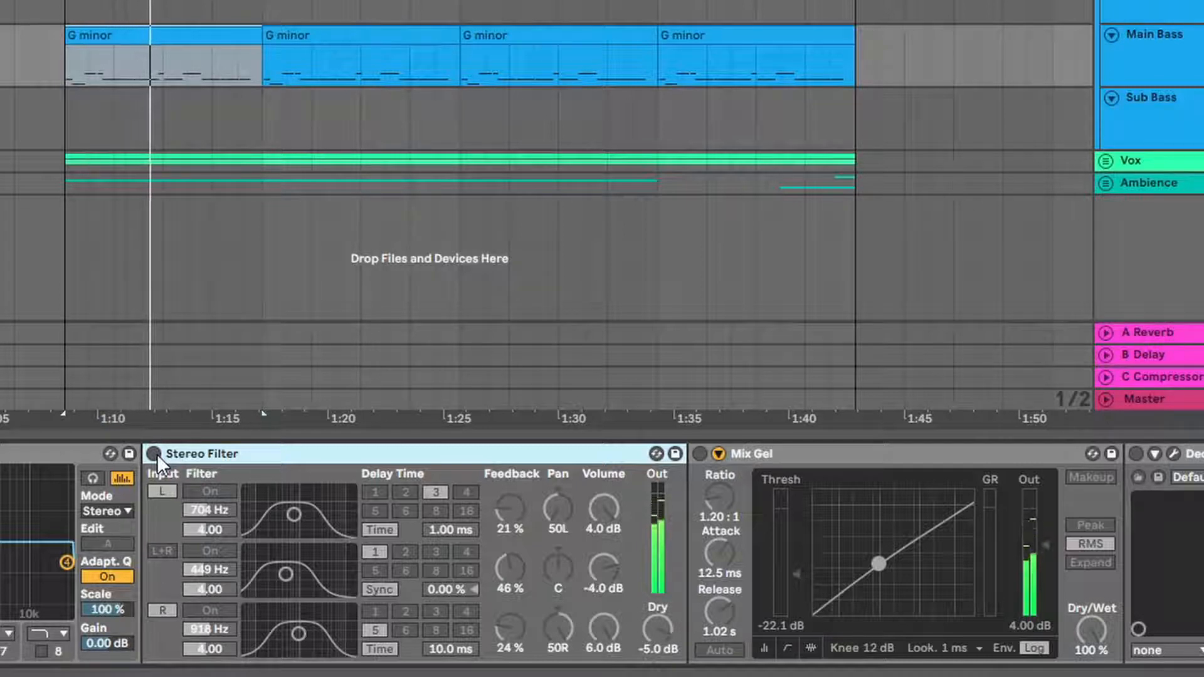
left_click(153, 454)
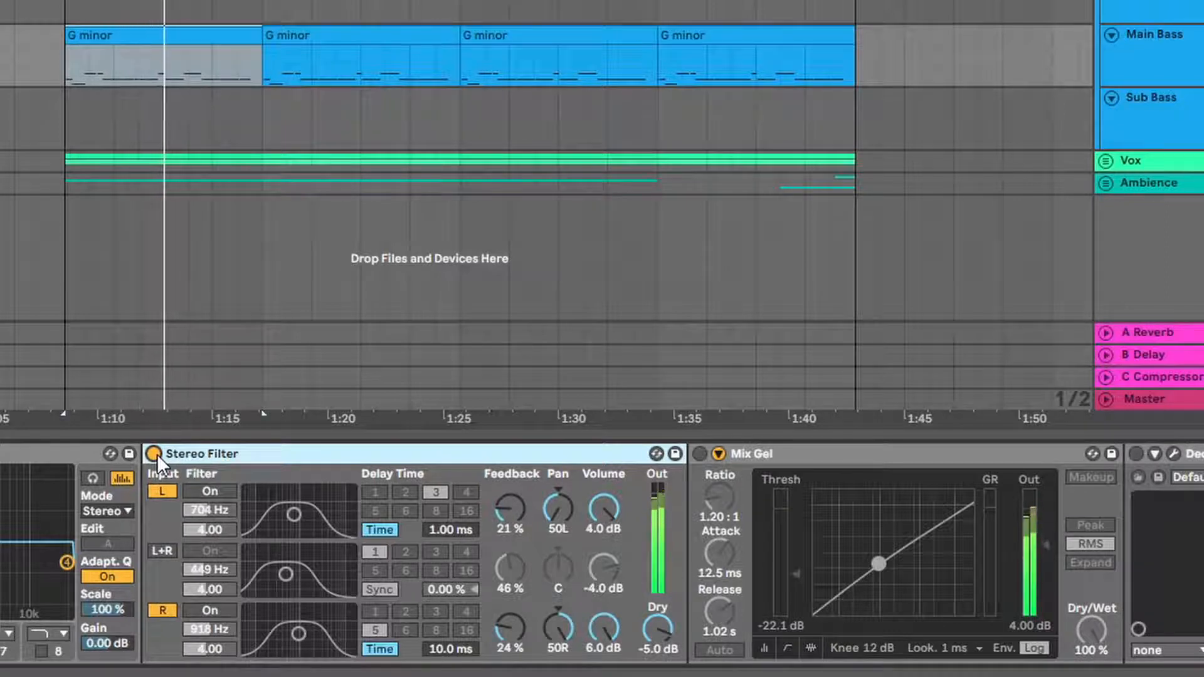
key("space")
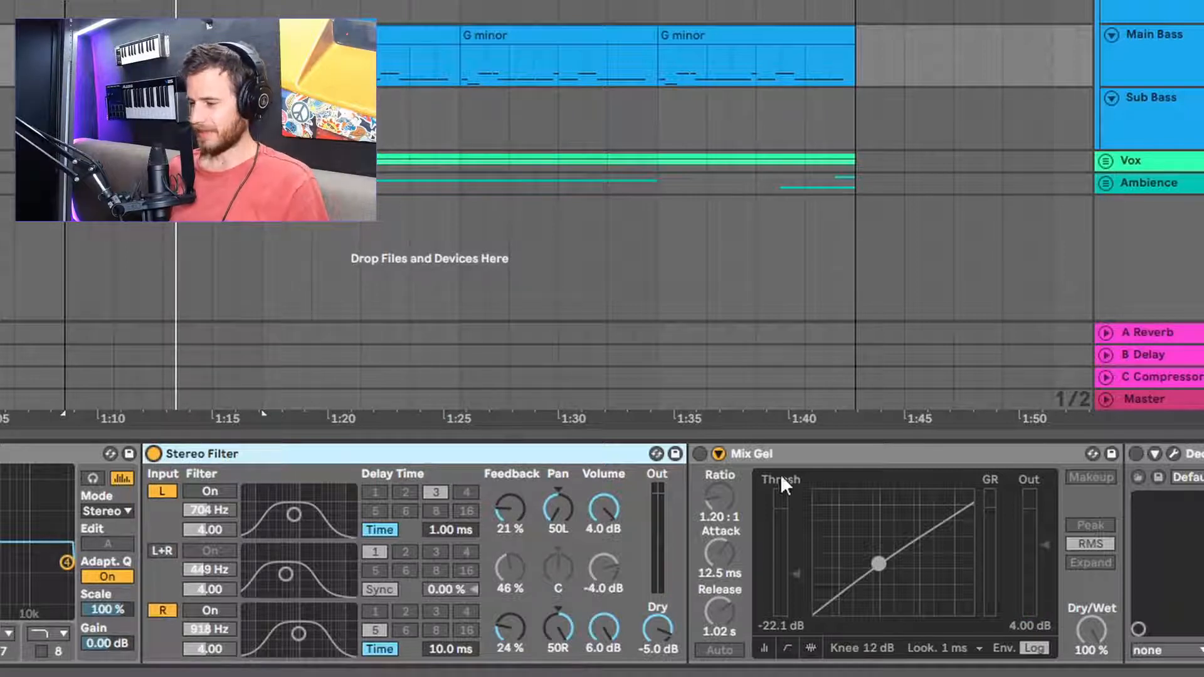
left_click(699, 454)
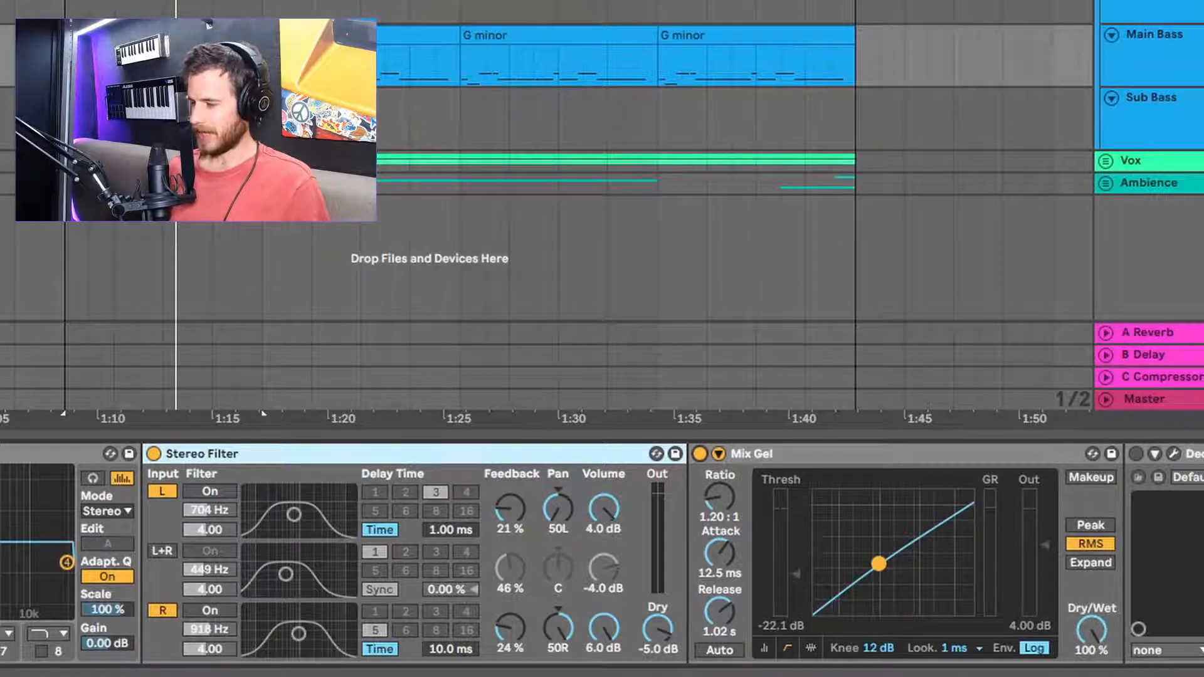
Turn on Decapitator in the Main Bass chain and bring up its plugin window clear of the webcam area.
scroll(603, 552, "right", 5)
left_click(772, 455)
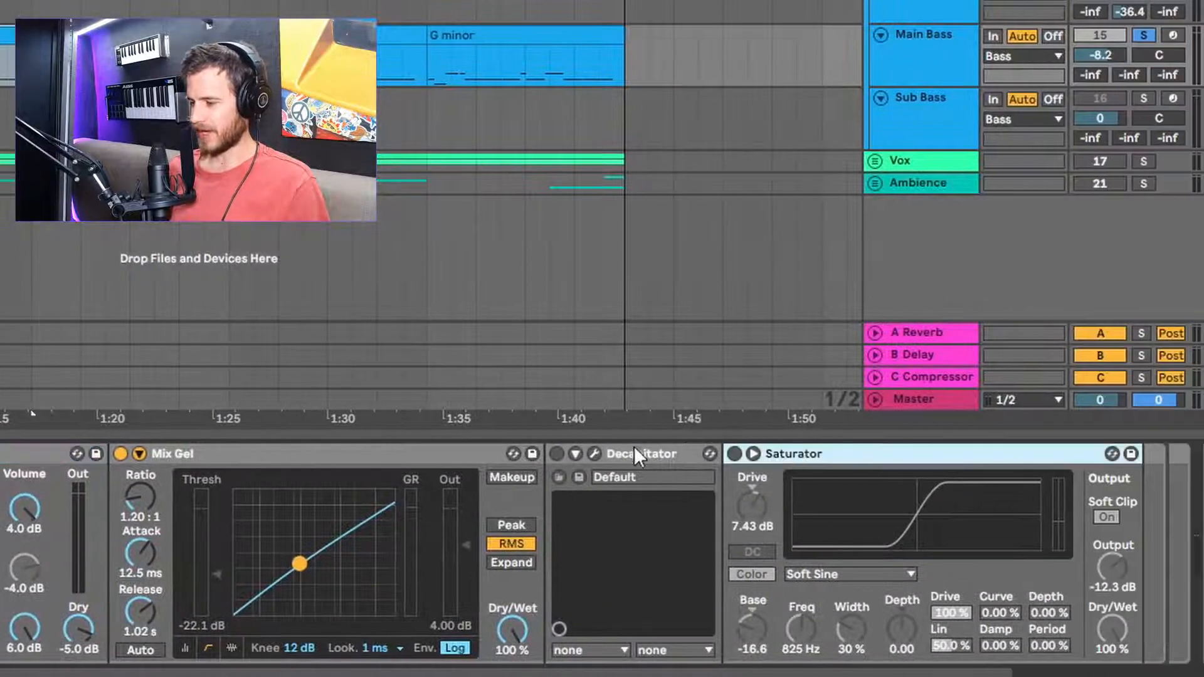
left_click(640, 456)
left_click(863, 455)
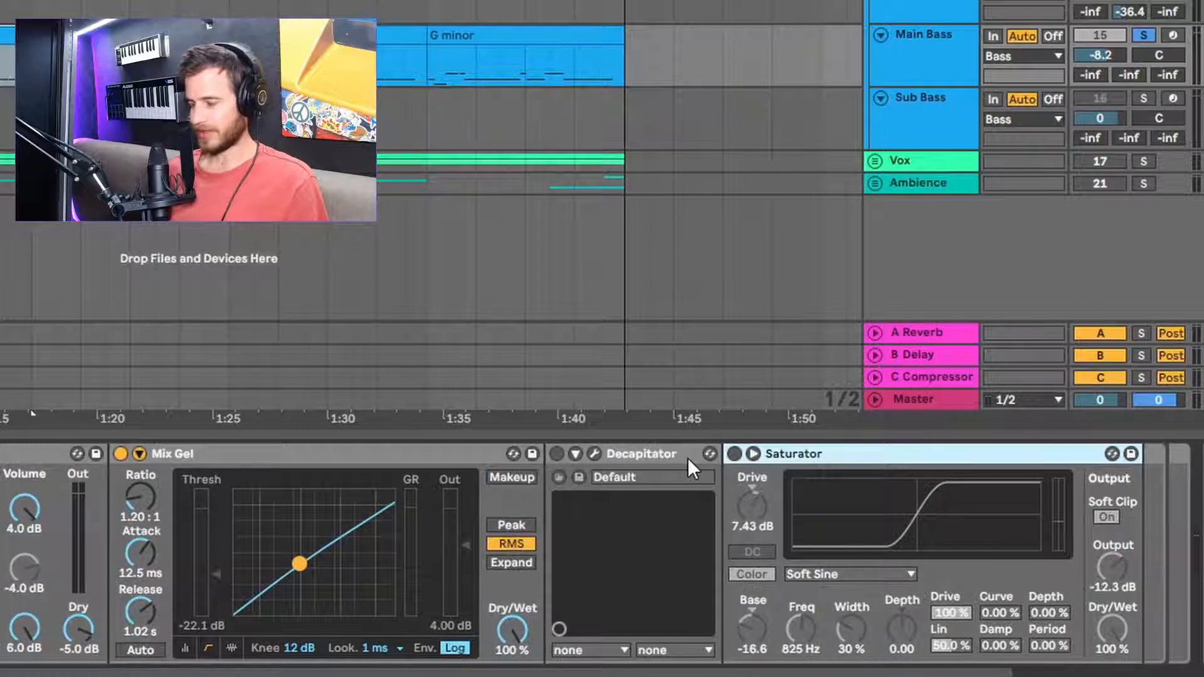
left_click(637, 454)
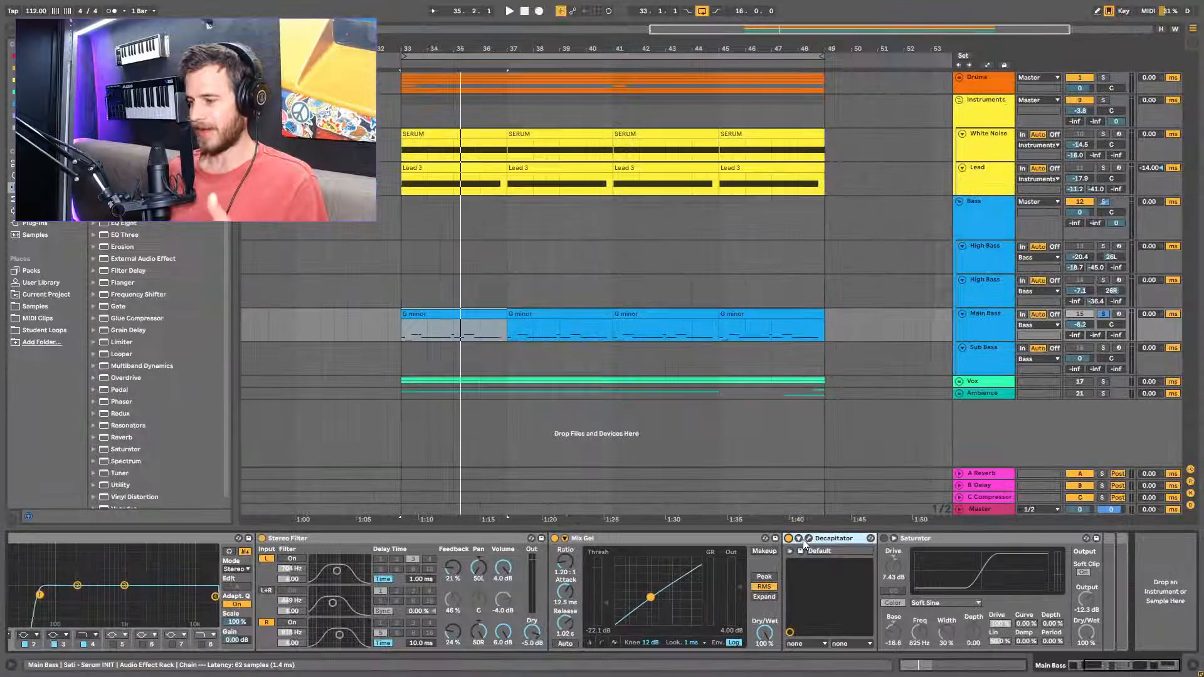
left_click(805, 542)
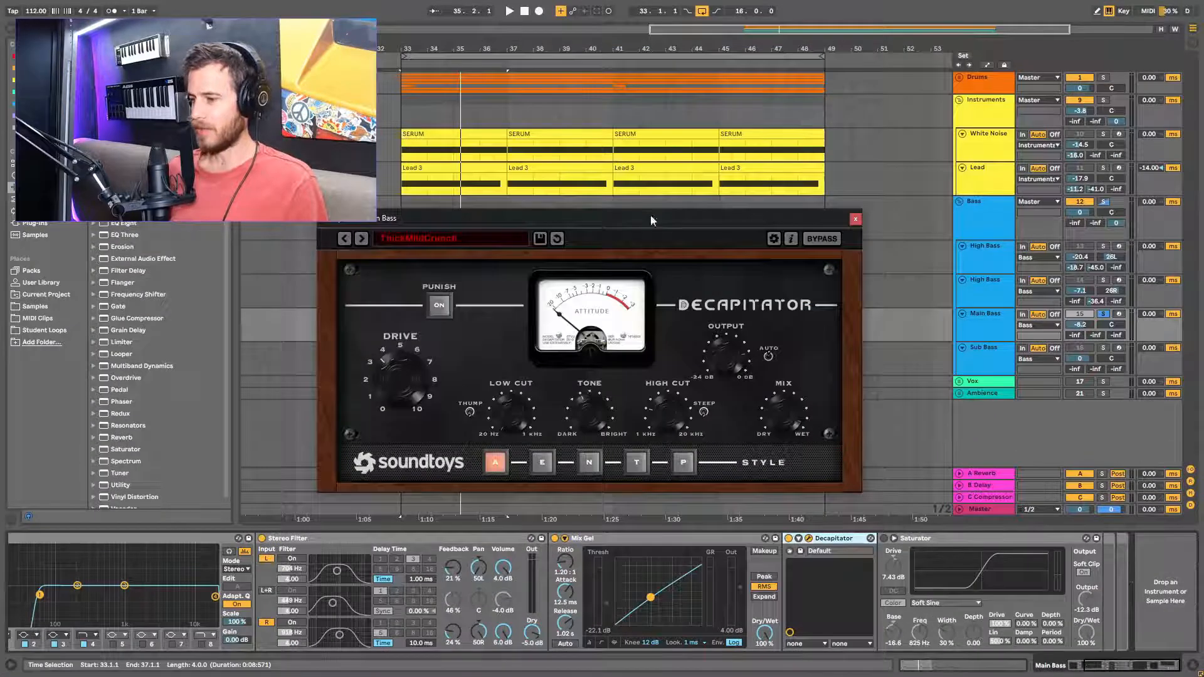
left_click_drag(650, 216, 857, 145)
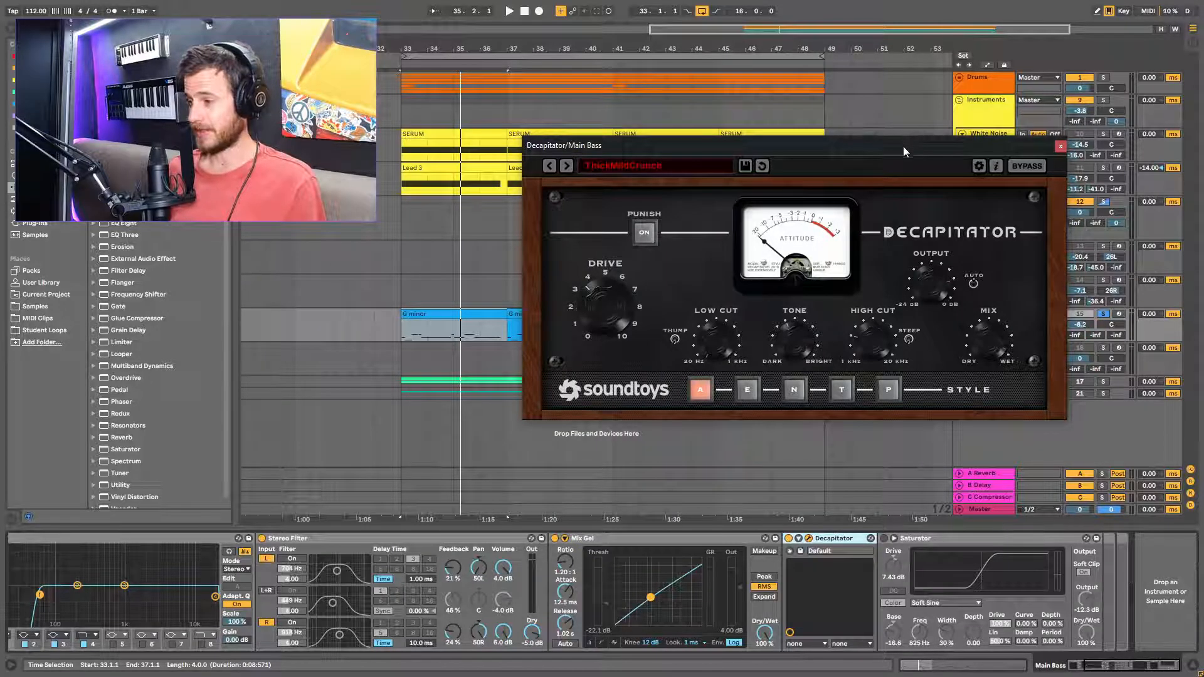
left_click_drag(908, 143, 883, 155)
Audition the bass loop with and without Decapitator, leaving the effect off and its window closed.
key("space")
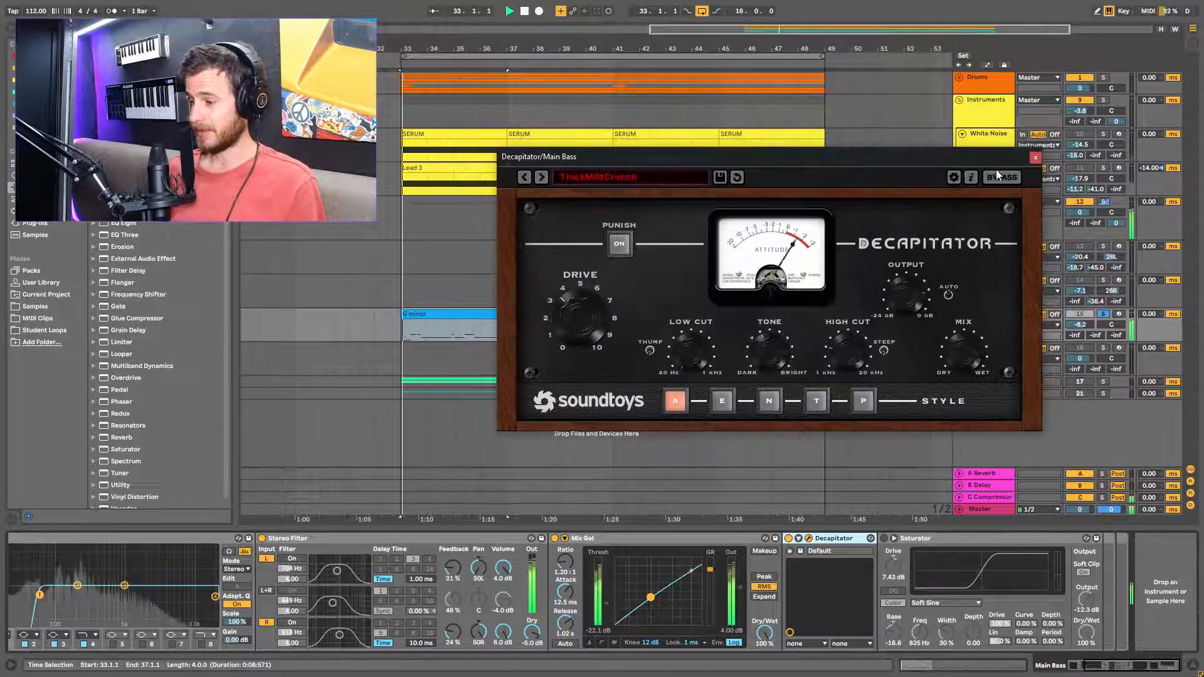
left_click(790, 543)
left_click(788, 541)
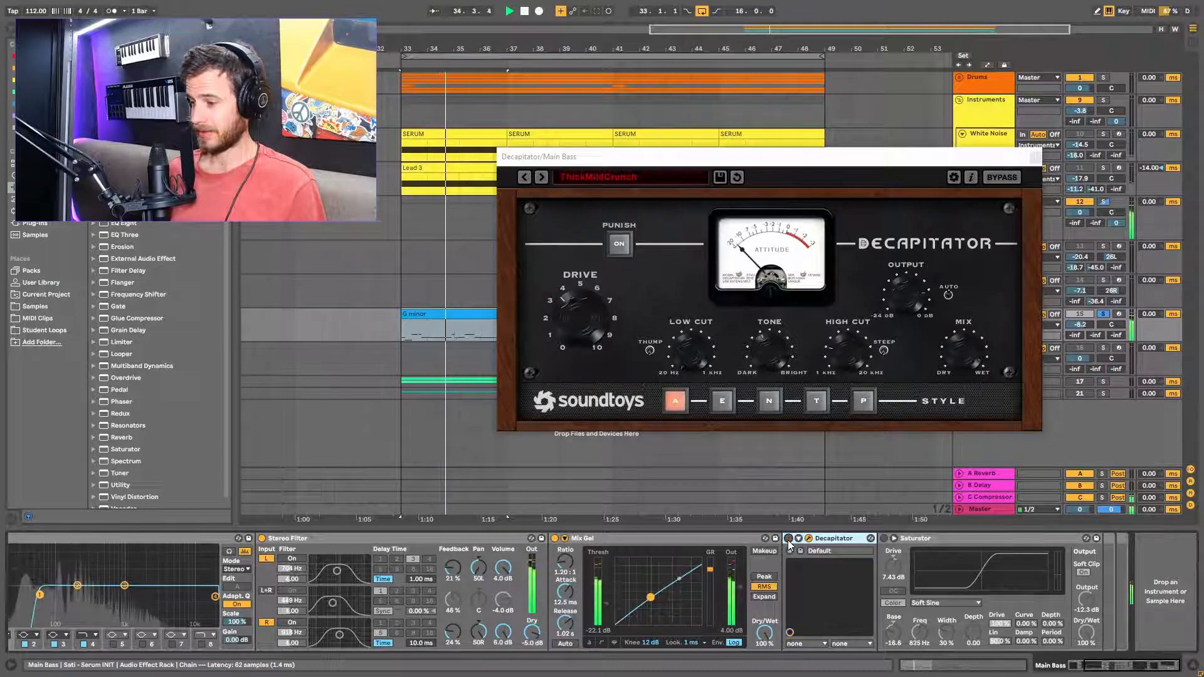
key("space")
left_click(1035, 158)
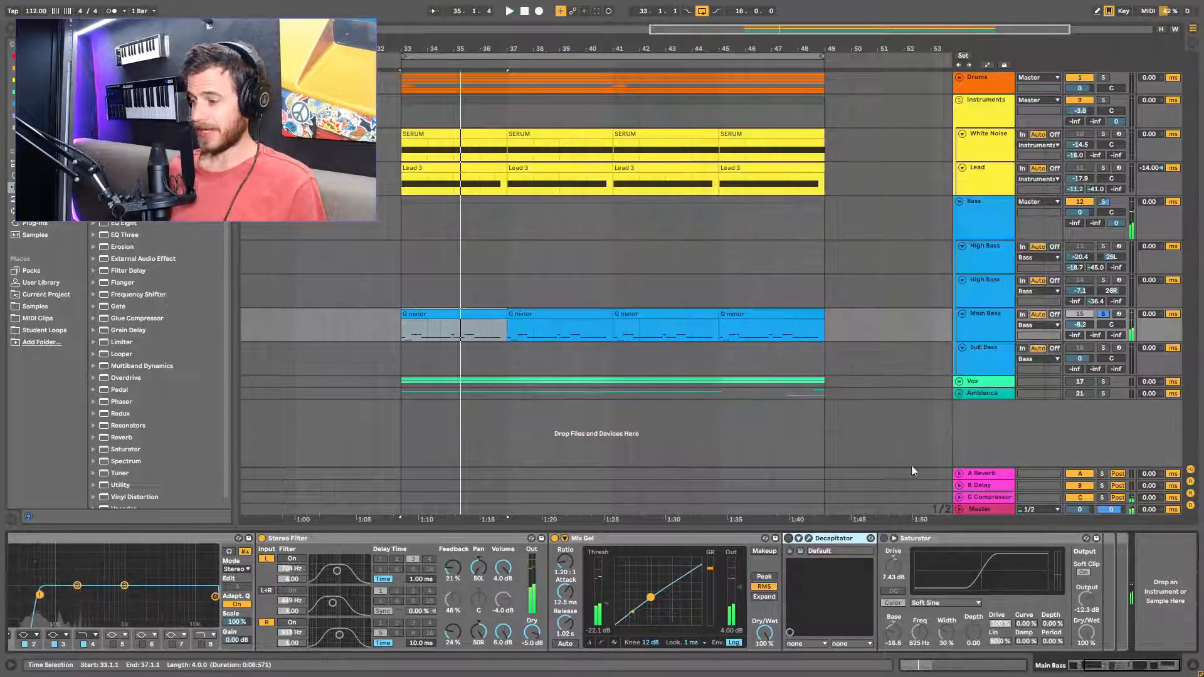
Turn on the Main Bass Saturator and set its drive to 4.00 dB, keeping the Soft Sine curve.
left_click(894, 552)
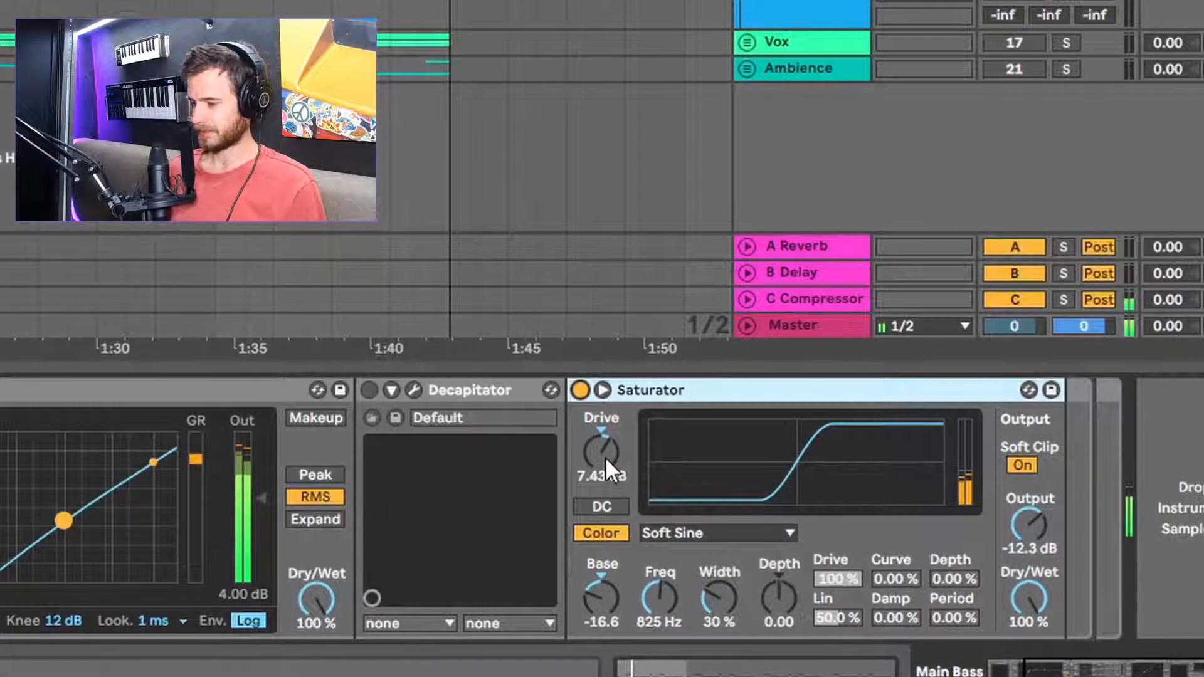
left_click_drag(605, 457, 605, 482)
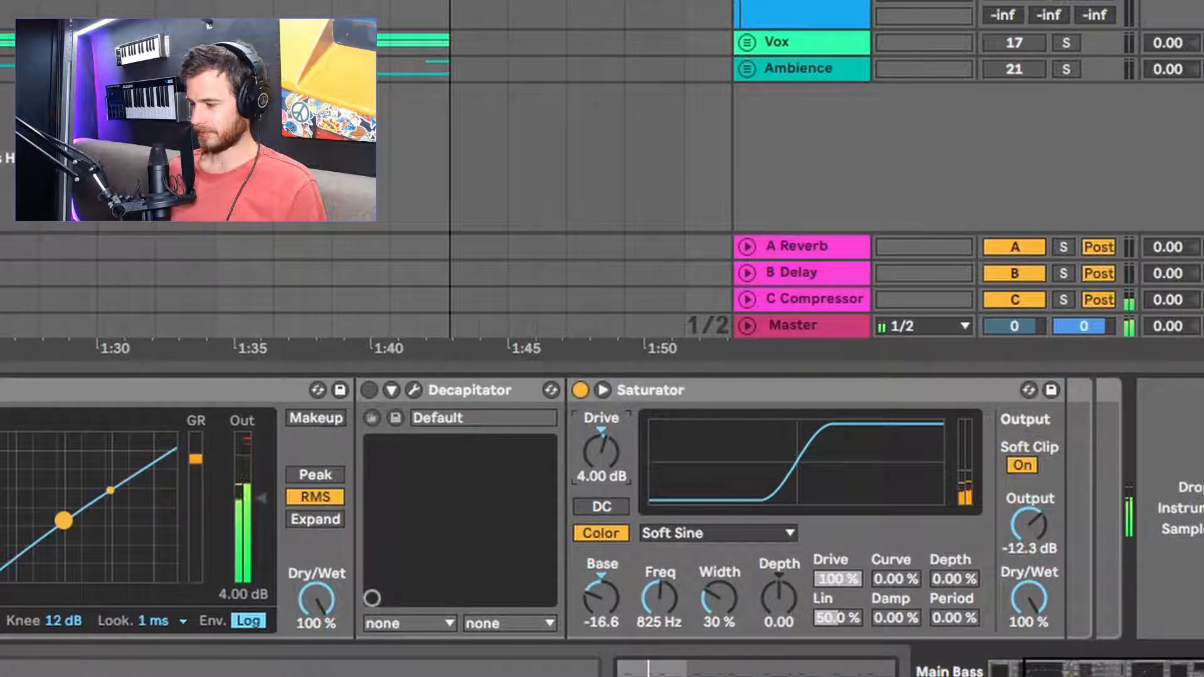
left_click(741, 532)
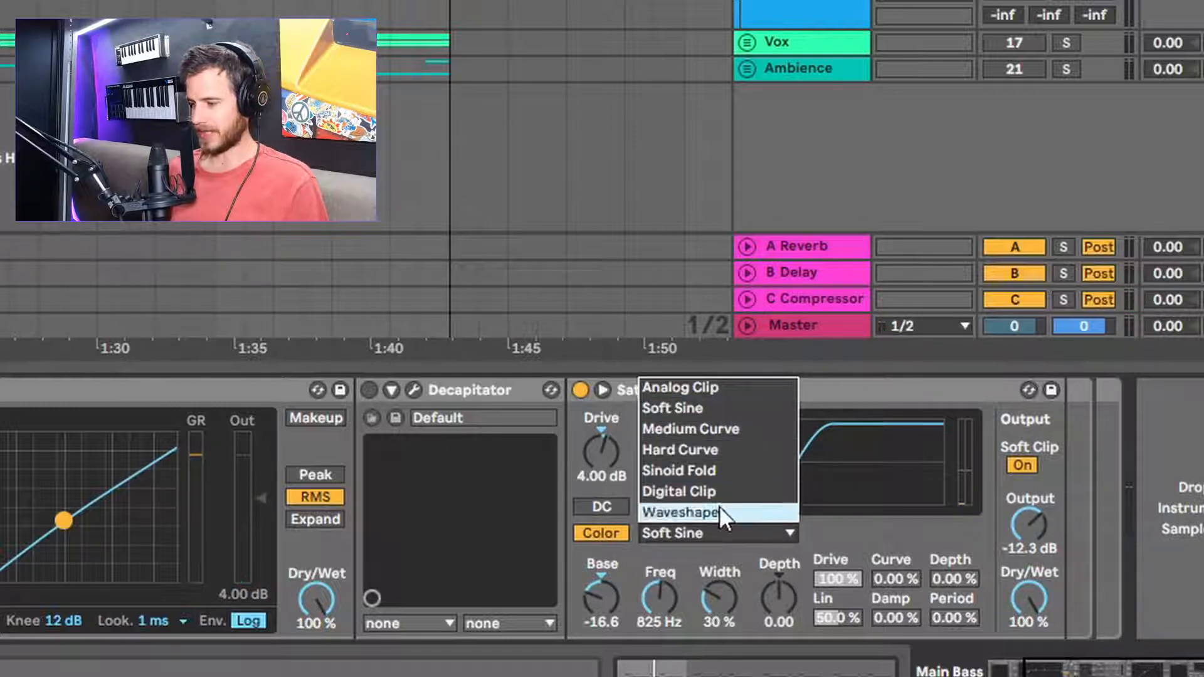
left_click(809, 394)
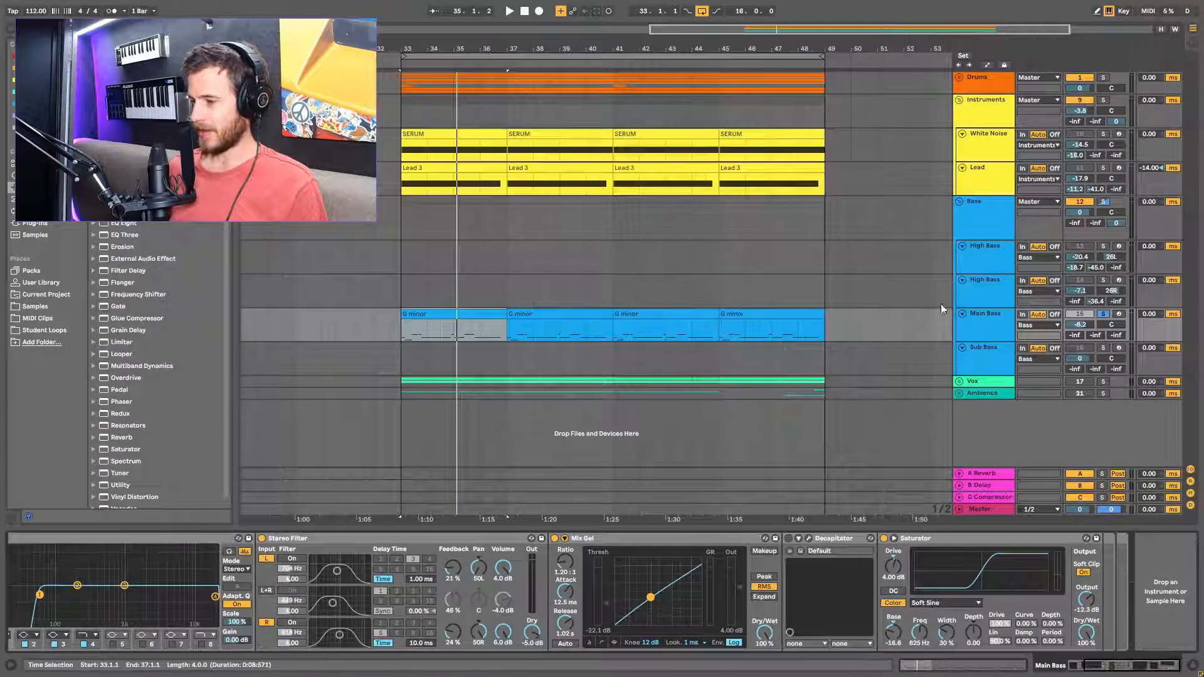
Copy the first G minor clip from Main Bass onto the High Bass track directly above it, at bar 33.
left_click(989, 289)
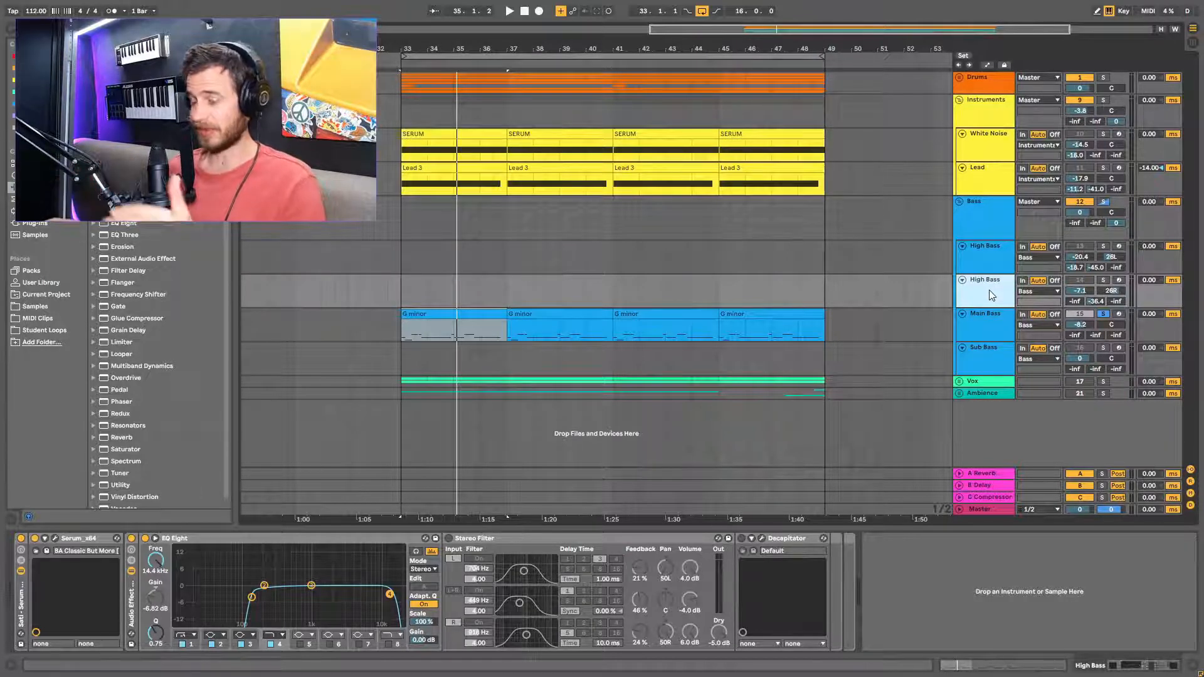
left_click(496, 320)
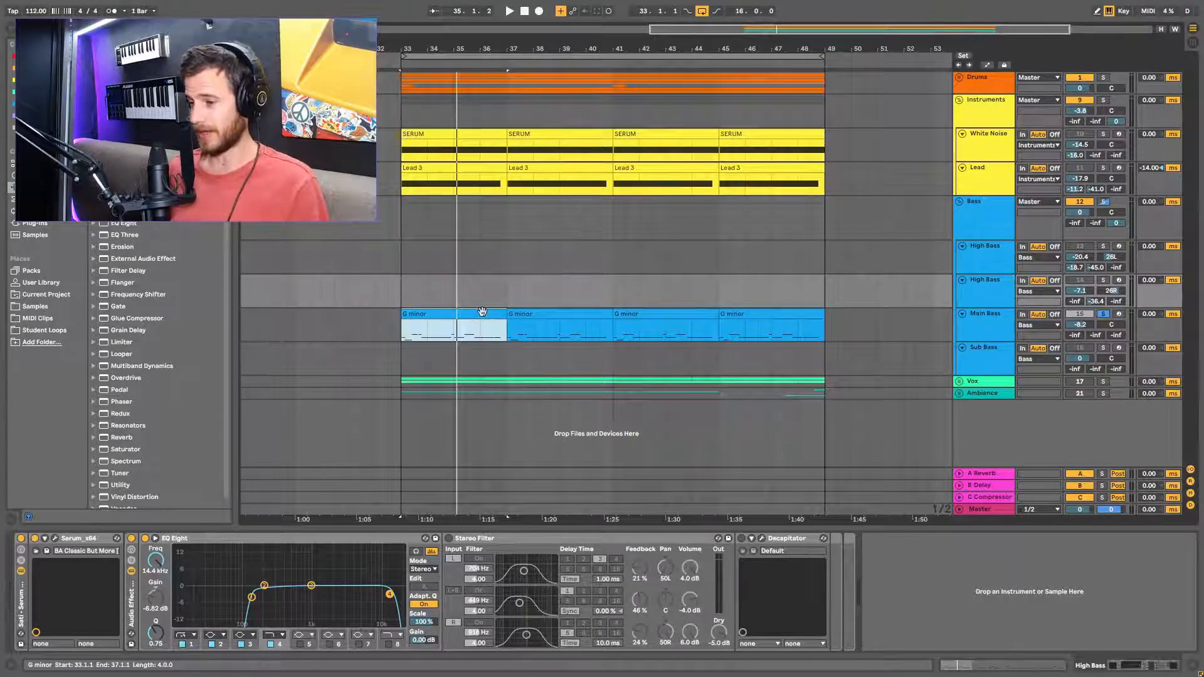
left_click_drag(476, 315, 477, 288)
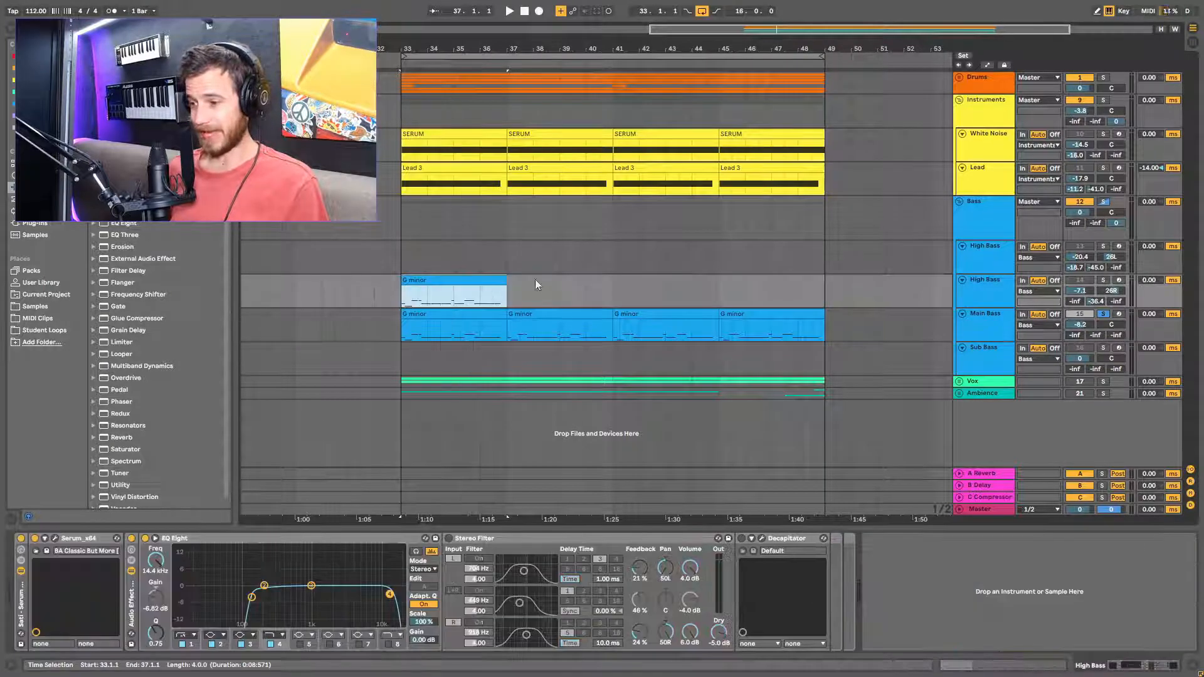
Transpose all notes of the copied G minor clip up one octave.
left_click(476, 282)
double_click(476, 282)
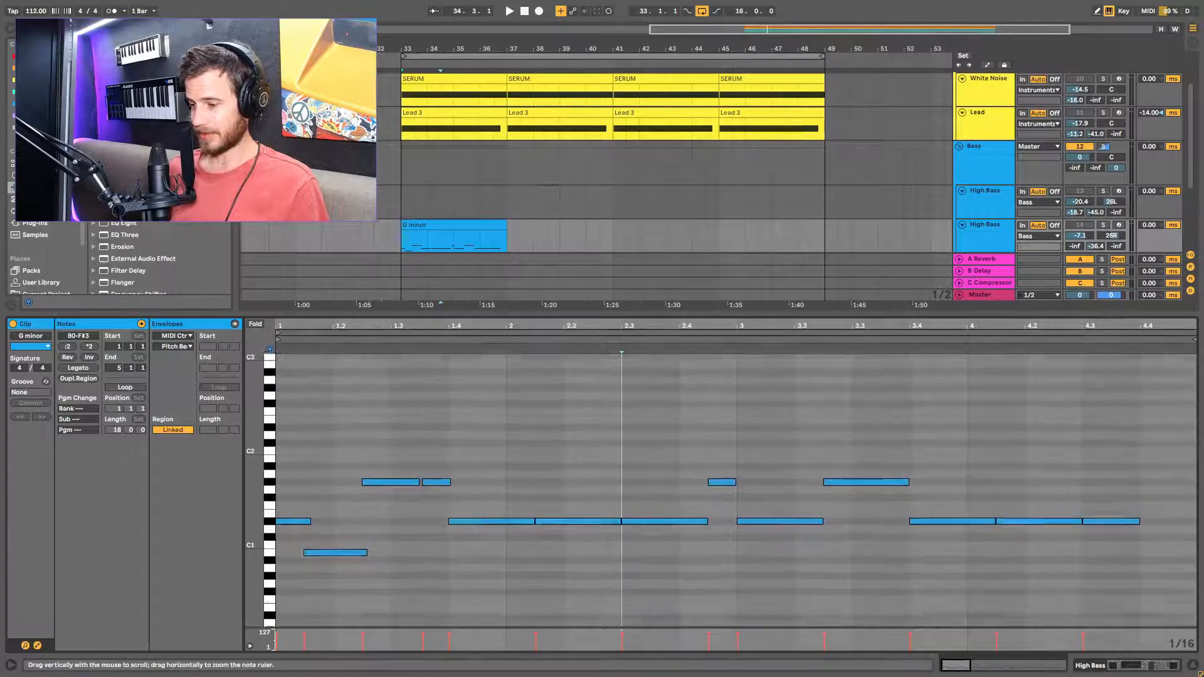
left_click(480, 549)
key("ctrl+a")
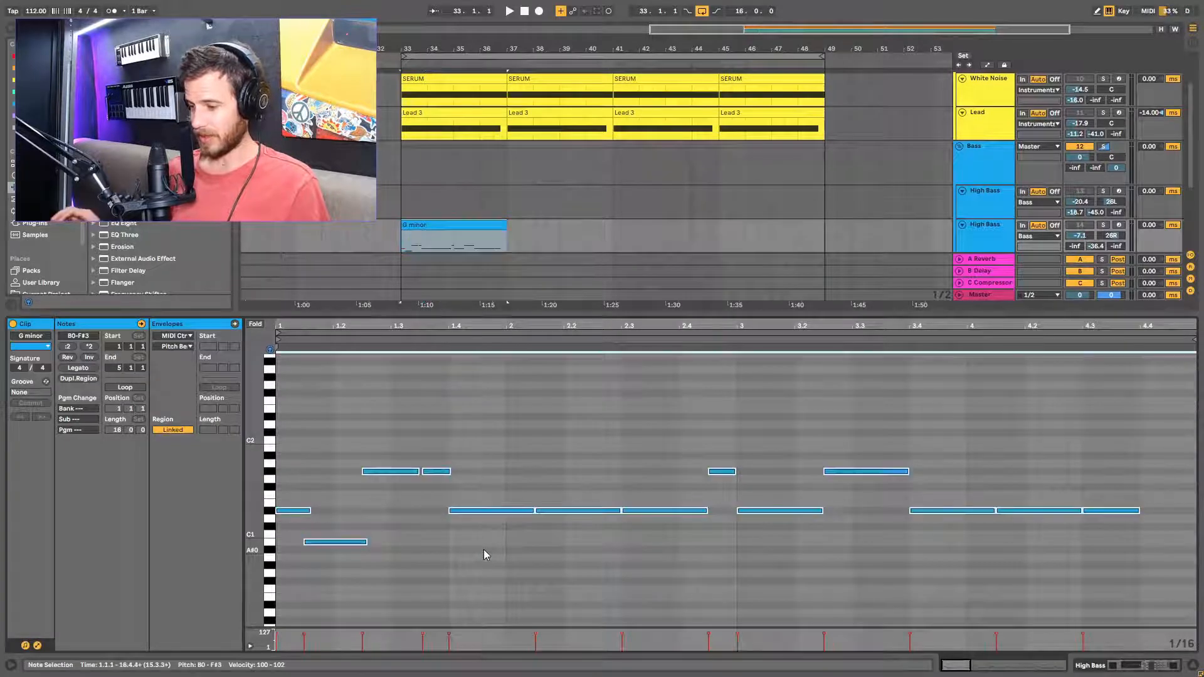
key("shift+Up")
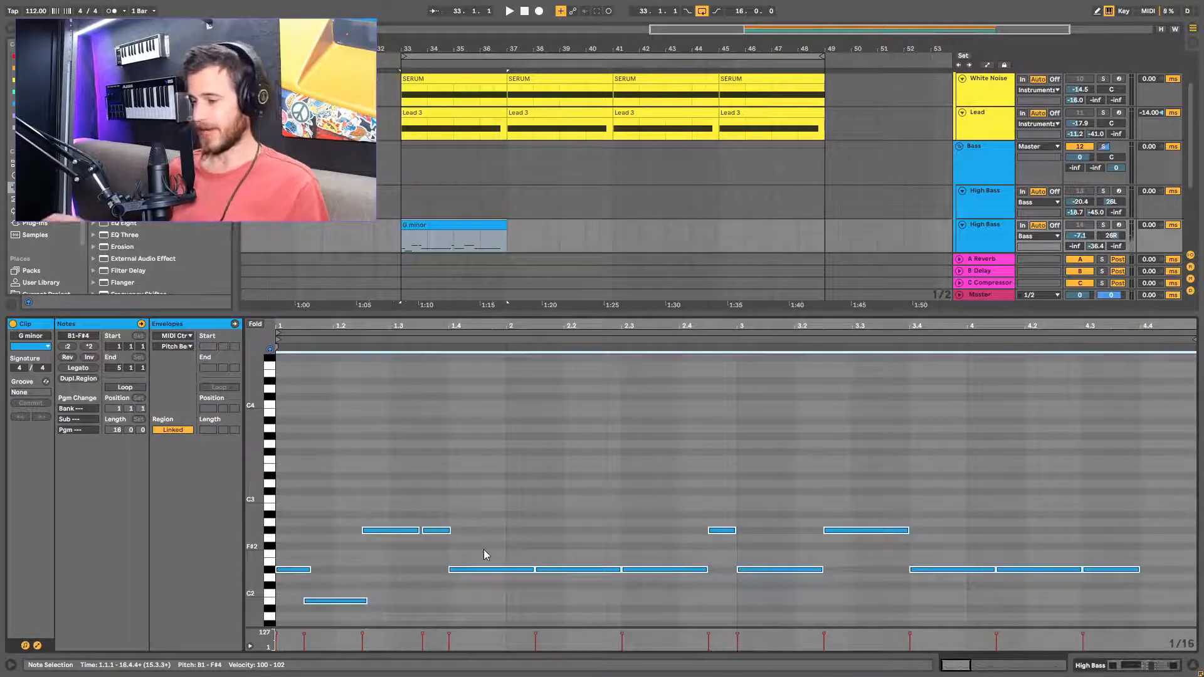
Duplicate the transposed High Bass clip so that four copies fill bars 33 to 49.
left_click_drag(609, 313, 605, 447)
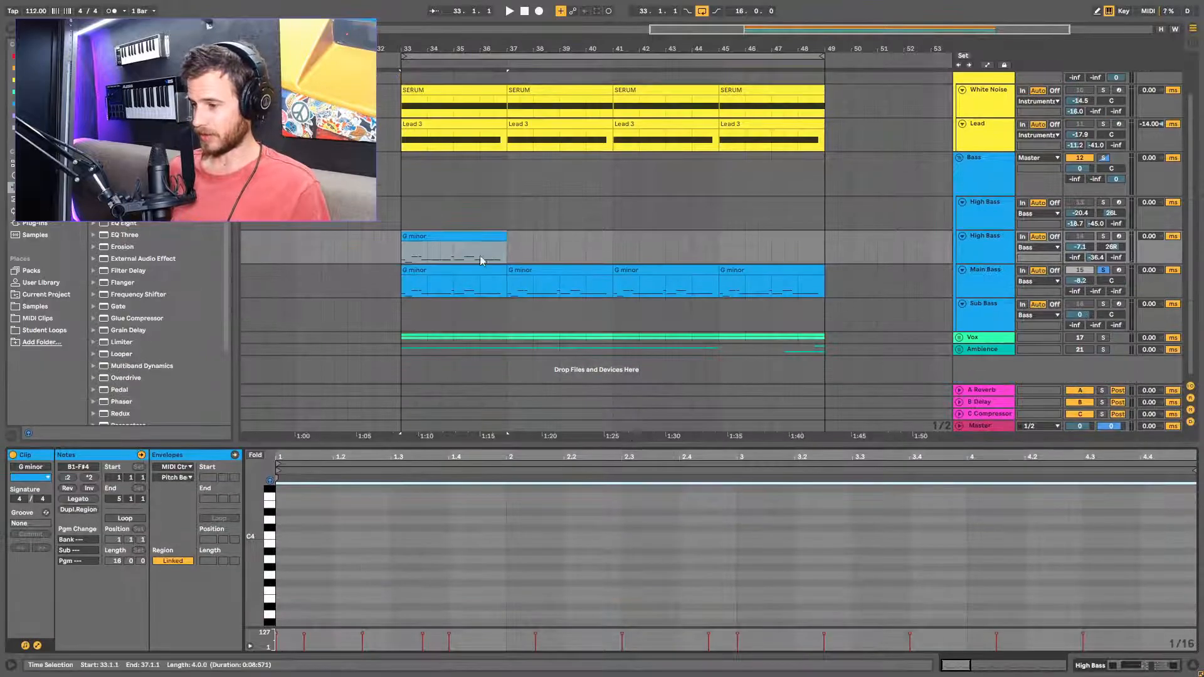
left_click(474, 237)
key("ctrl+d")
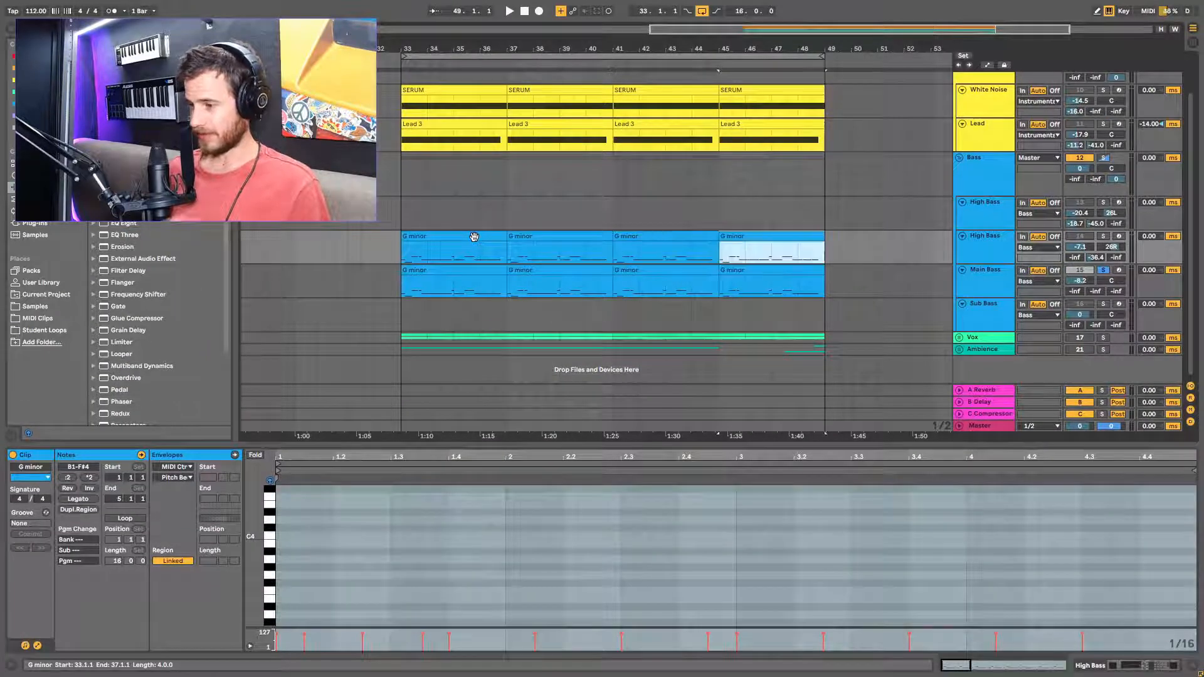
Solo the High Bass track directly above Main Bass and display its device chain.
left_click(1103, 236)
left_click(459, 237)
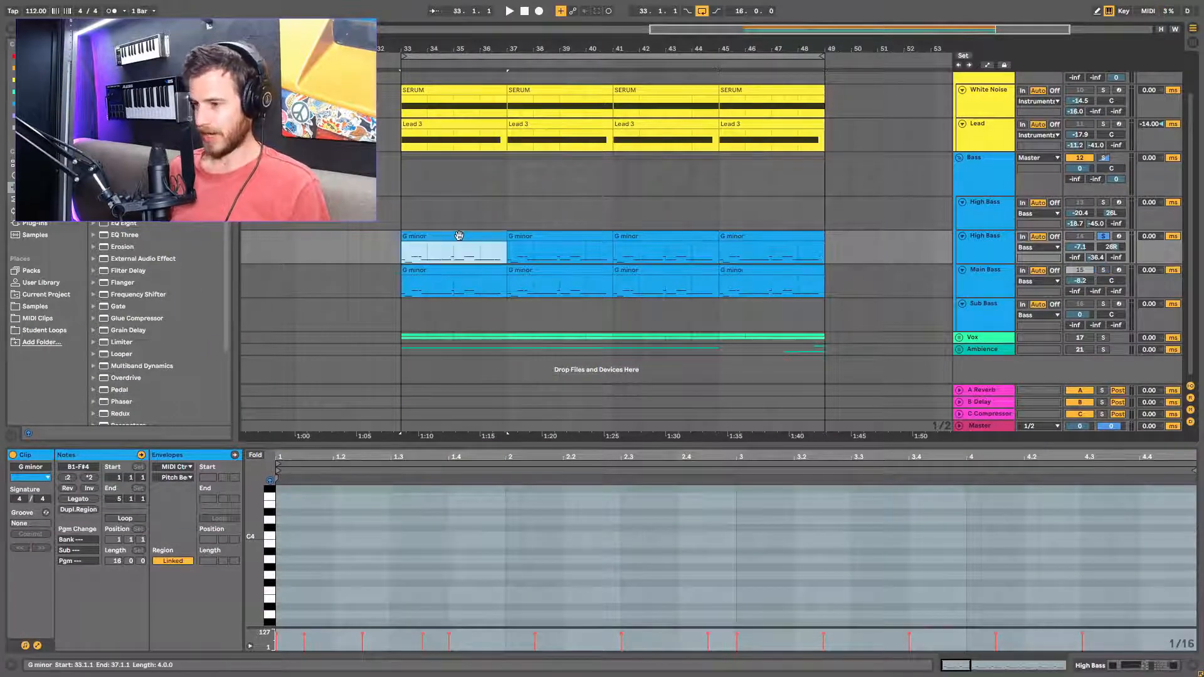
double_click(979, 259)
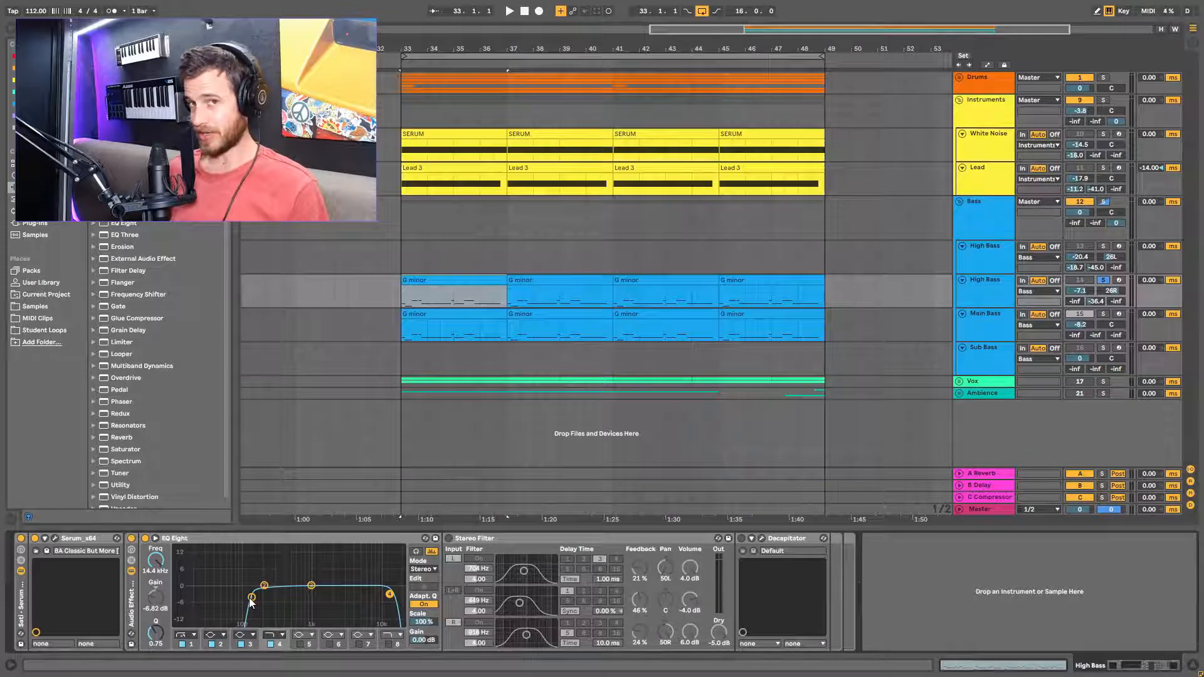
Rename the soloed High Bass track as Mid Bass and turn on its Stereo Filter.
left_click(994, 294)
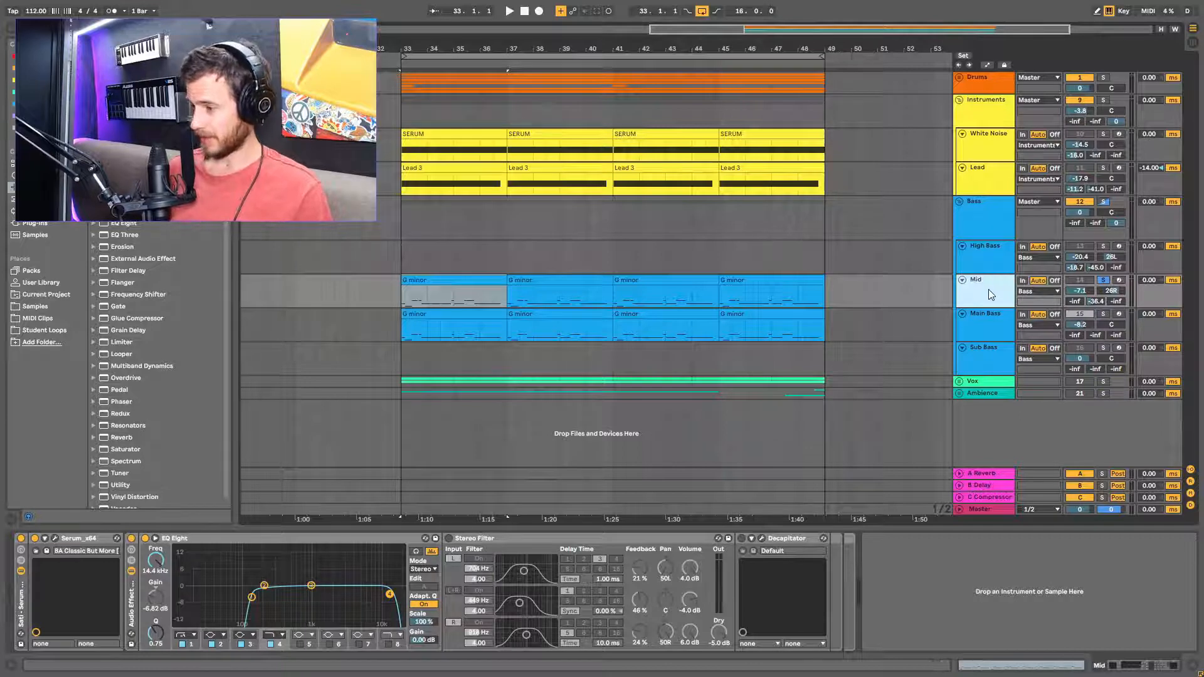
type("Bass")
key("Return")
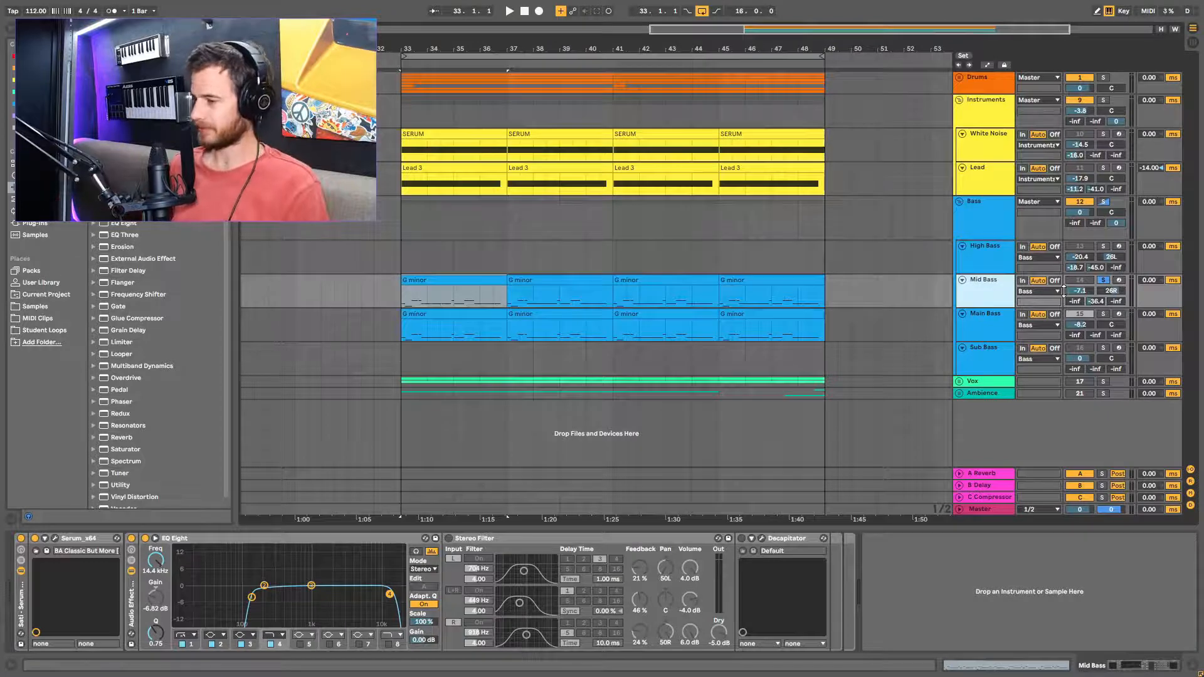
left_click(447, 543)
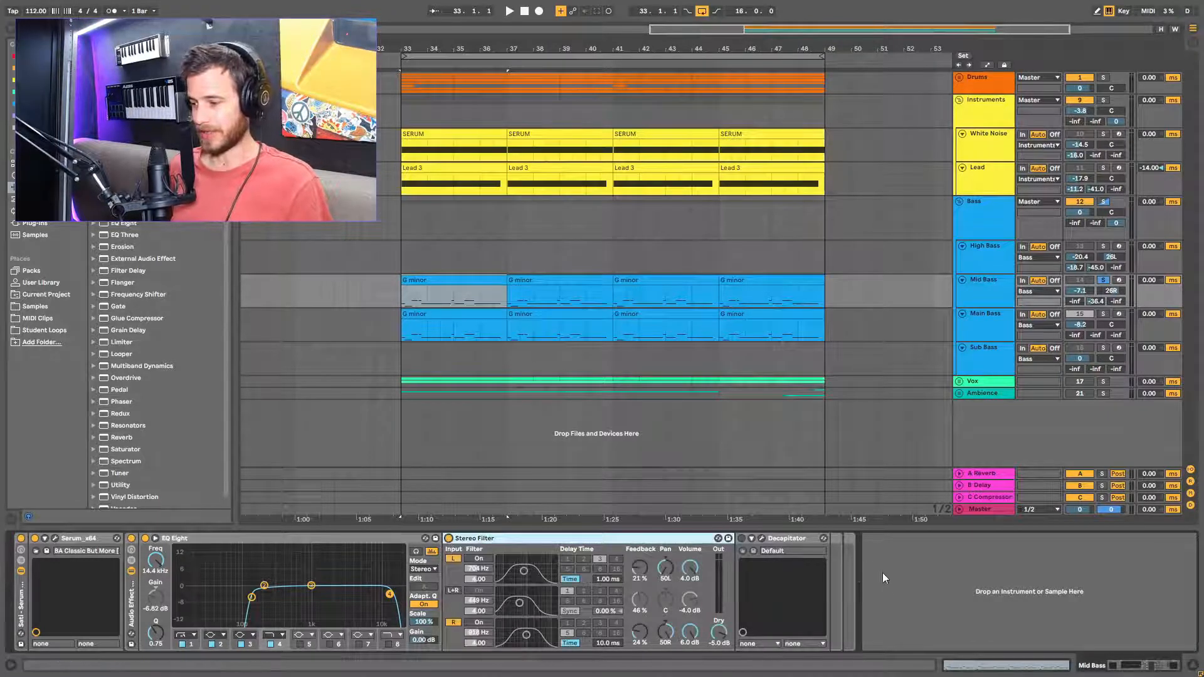
Copy the Saturator from the Main Bass track to the end of the Mid Bass device chain.
left_click(971, 323)
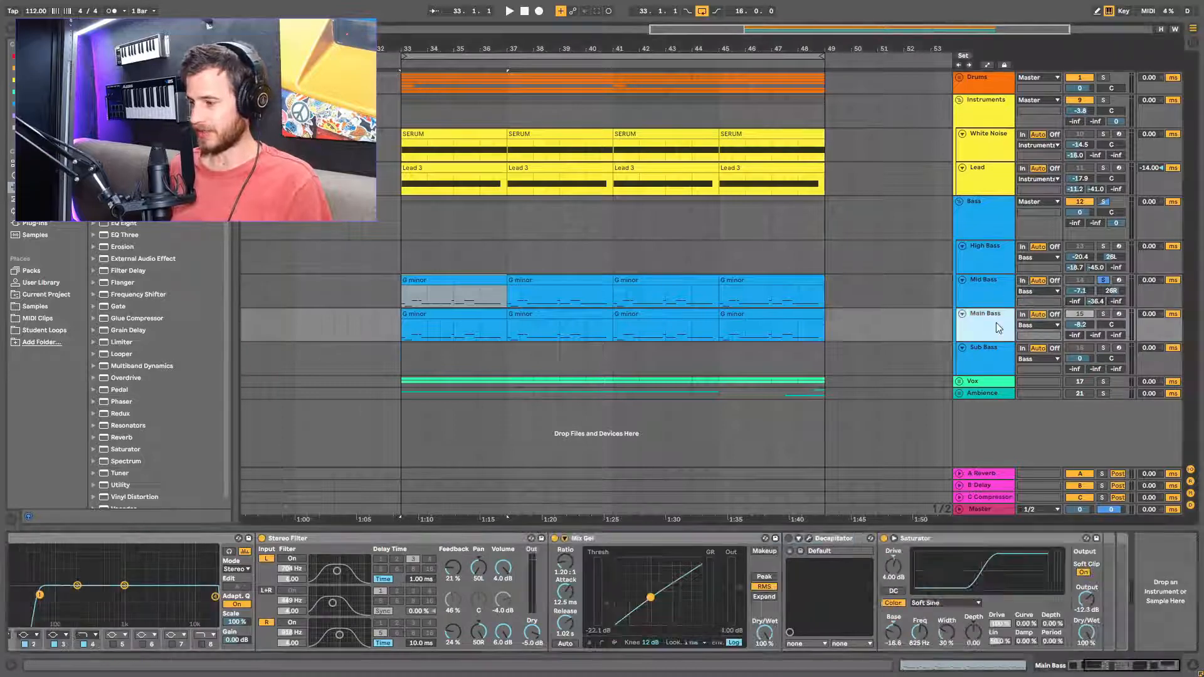
left_click(966, 540)
left_click(984, 289)
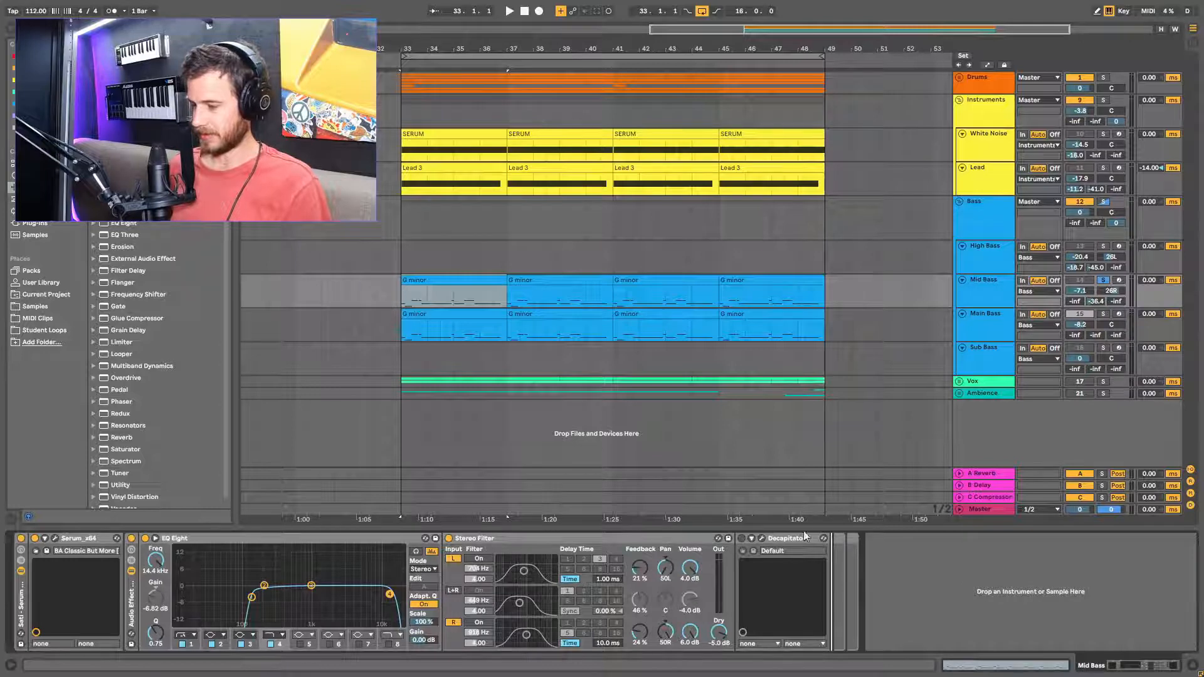
key("ctrl+v")
Play Mid Bass with its Stereo Filter and Saturator bypassed for comparison, and turn both effects back on.
key("space")
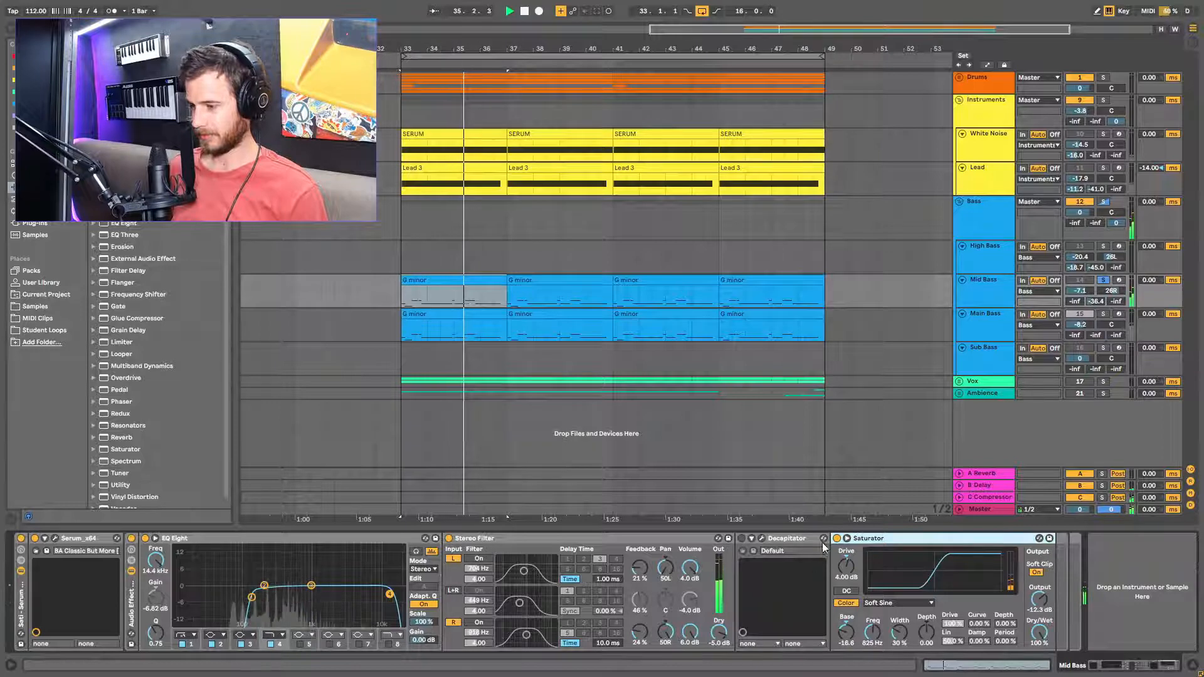
left_click(449, 538)
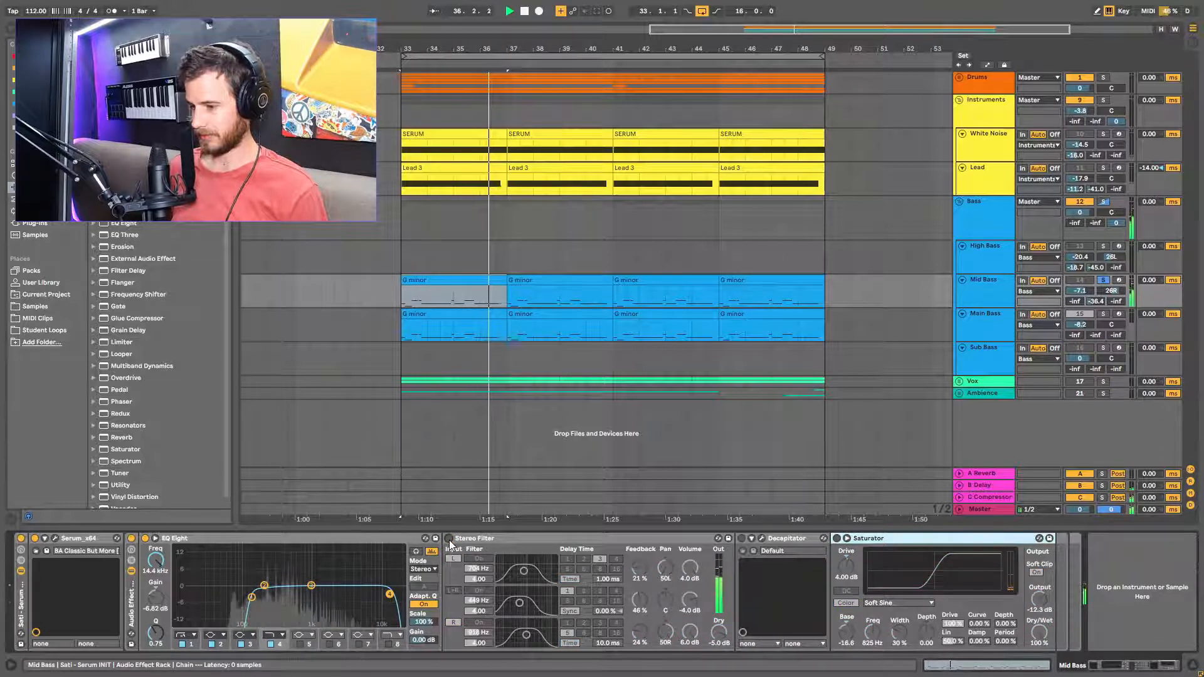
left_click(449, 539)
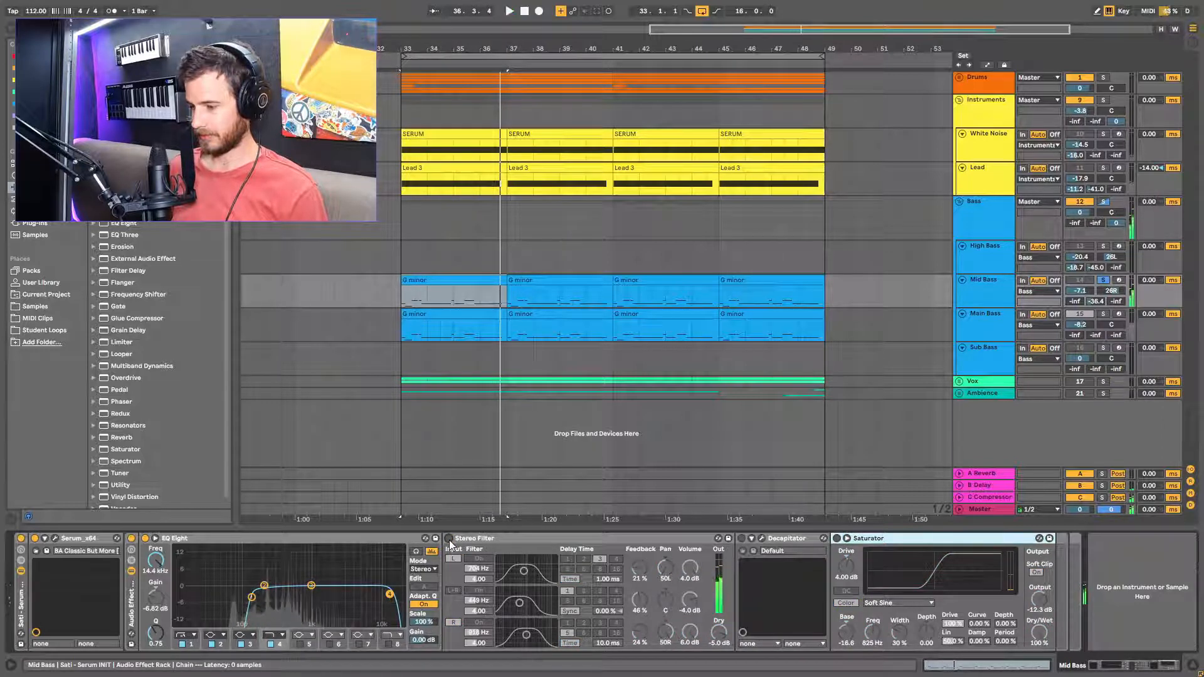
left_click(837, 538)
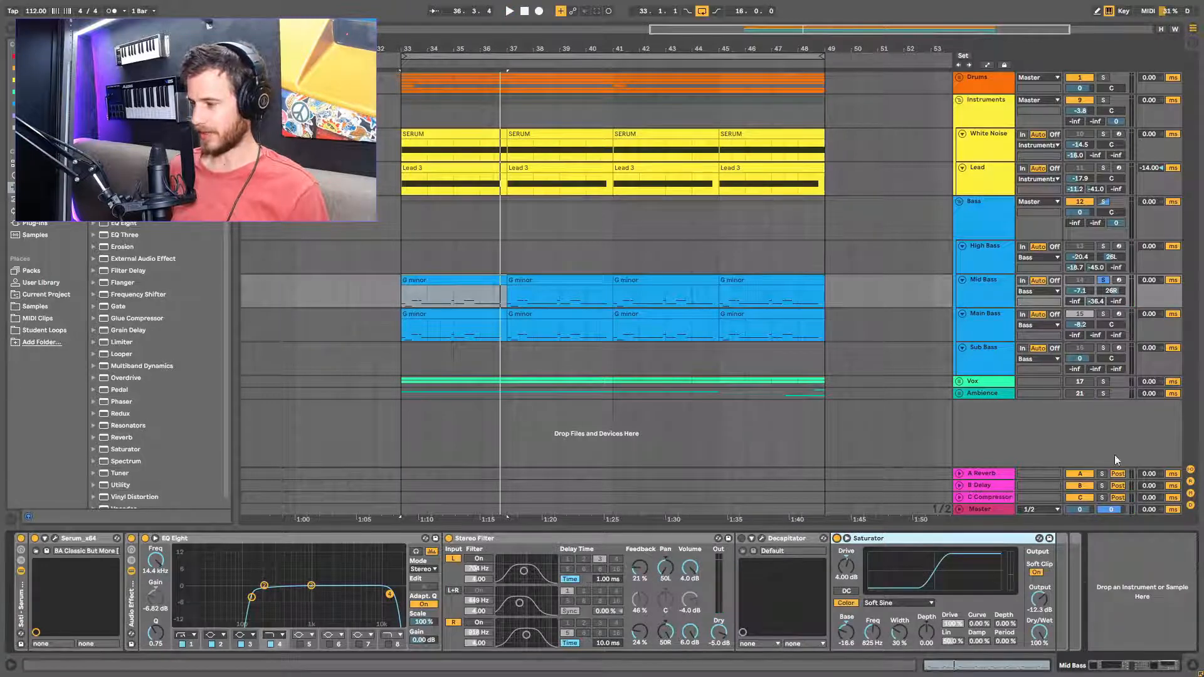
Copy all four G minor clips from Mid Bass up to the High Bass track, keeping bars 33 to 49.
left_click(713, 293, "shift")
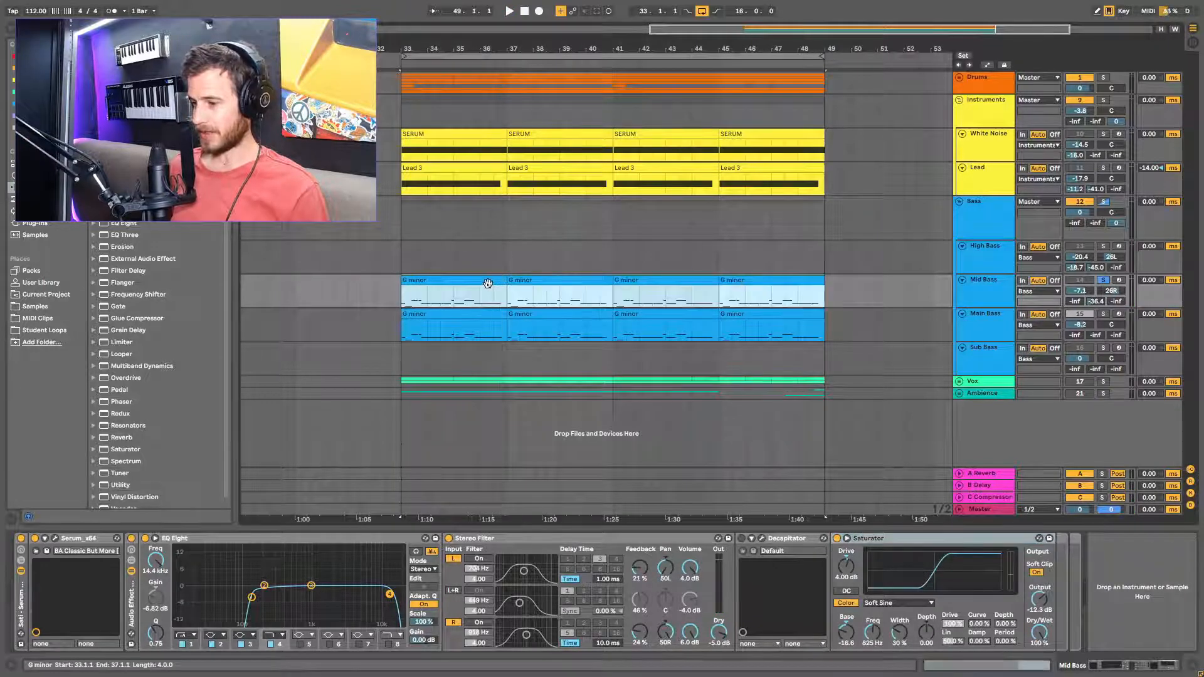
left_click_drag(488, 284, 489, 268)
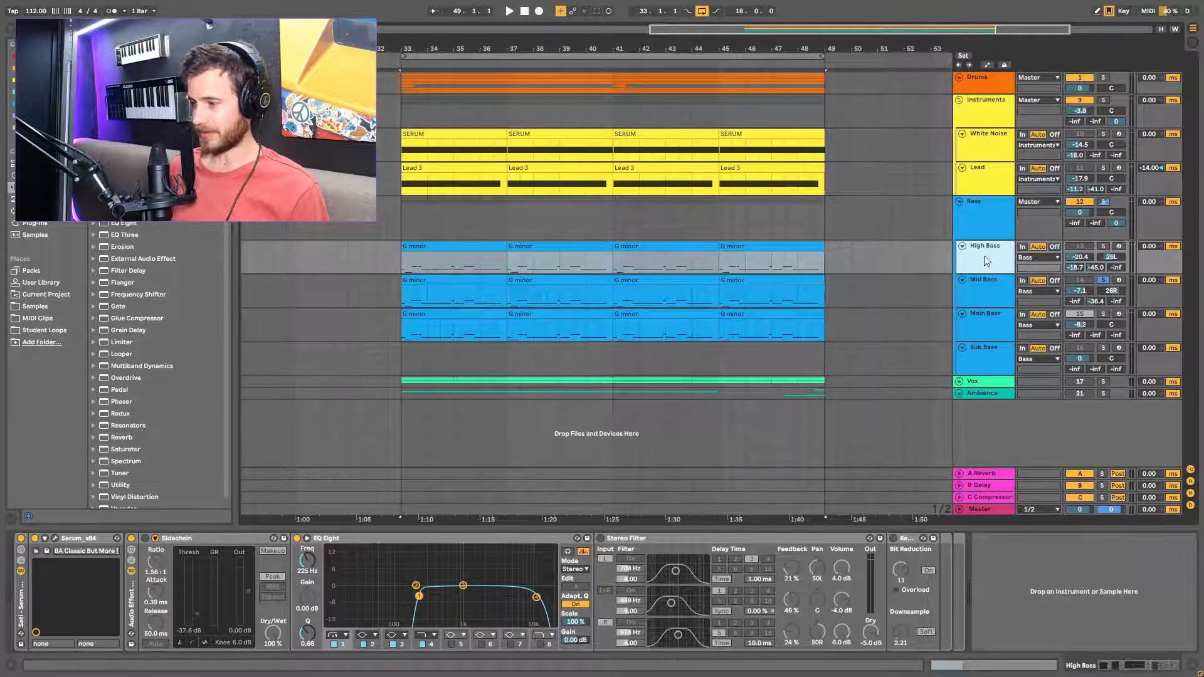
Solo the High Bass track, turn on its Stereo Filter and listen to it.
left_click(1104, 246)
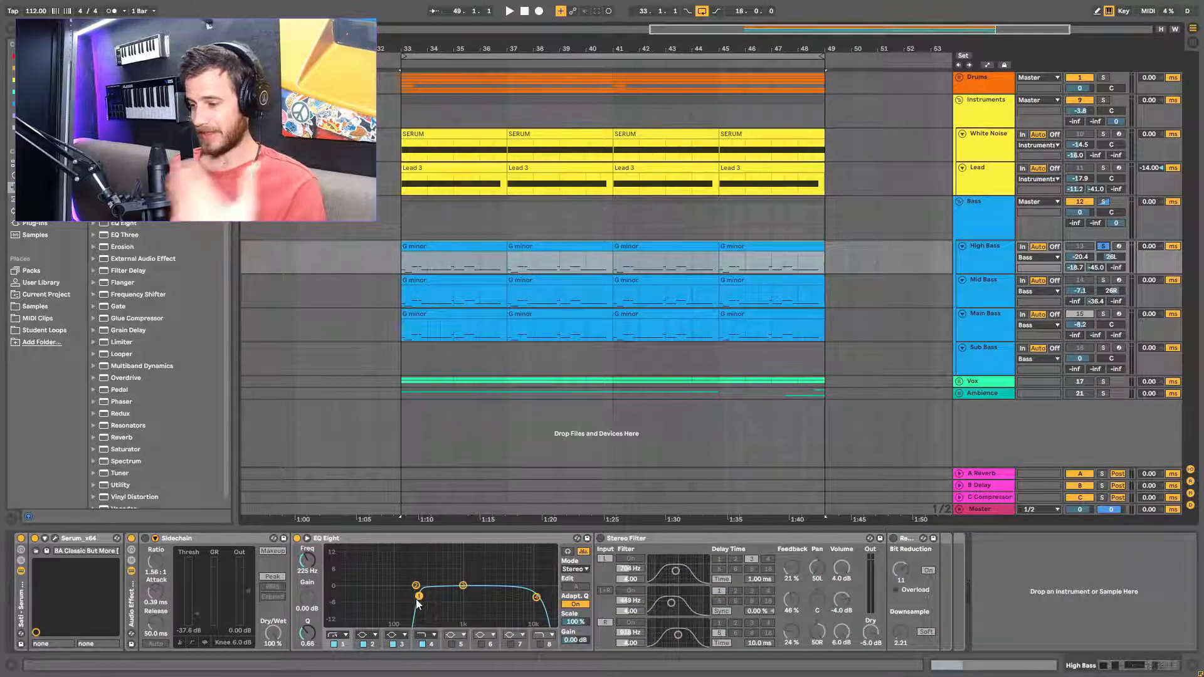
left_click(602, 538)
key("space")
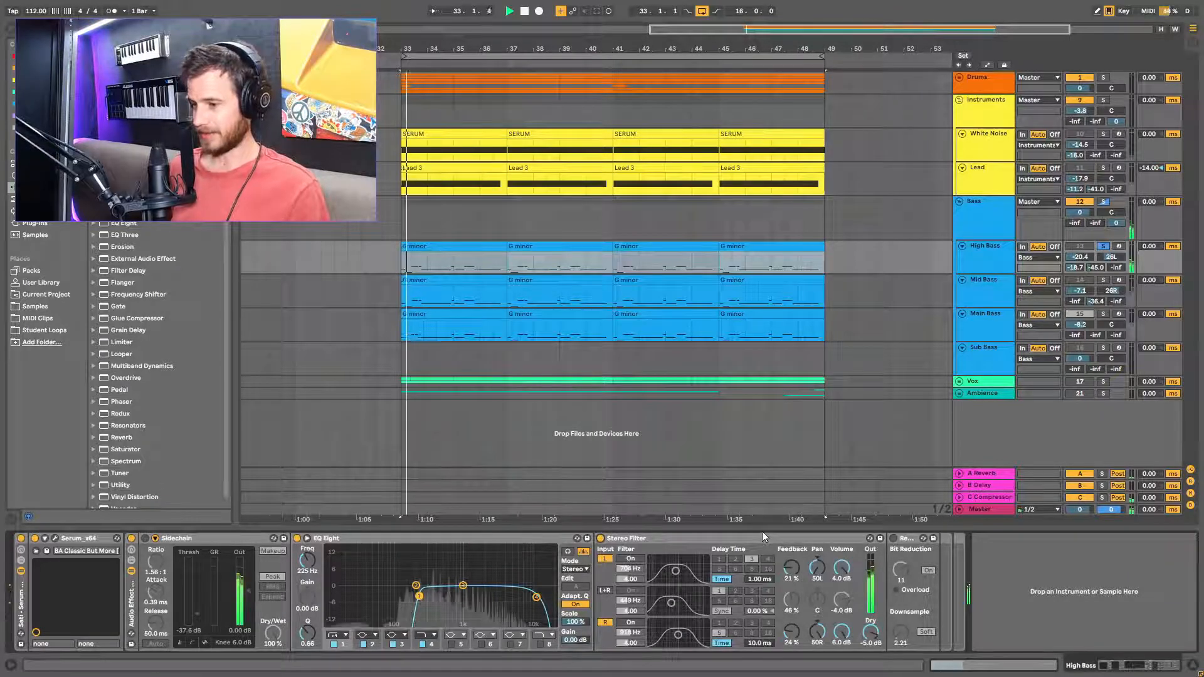
Add a Spectrum analyzer after Redux at the end of the High Bass device chain and start playback.
left_click(902, 541)
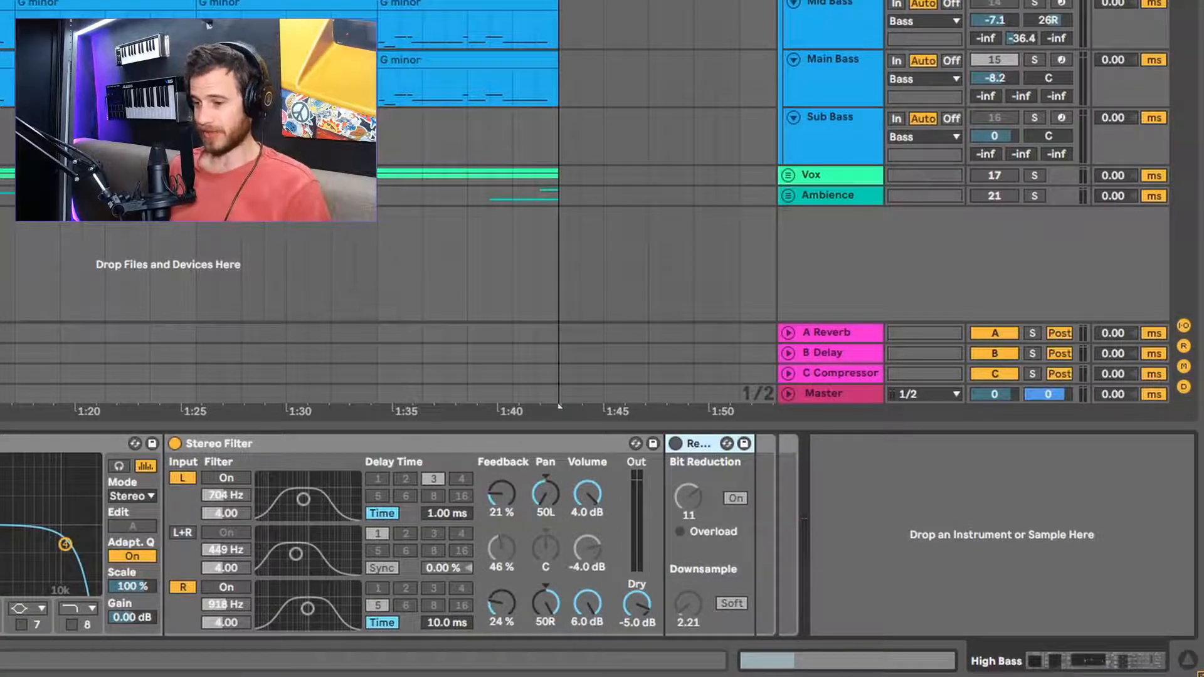
left_click(188, 126)
left_click_drag(0, 251, 846, 517)
key("space")
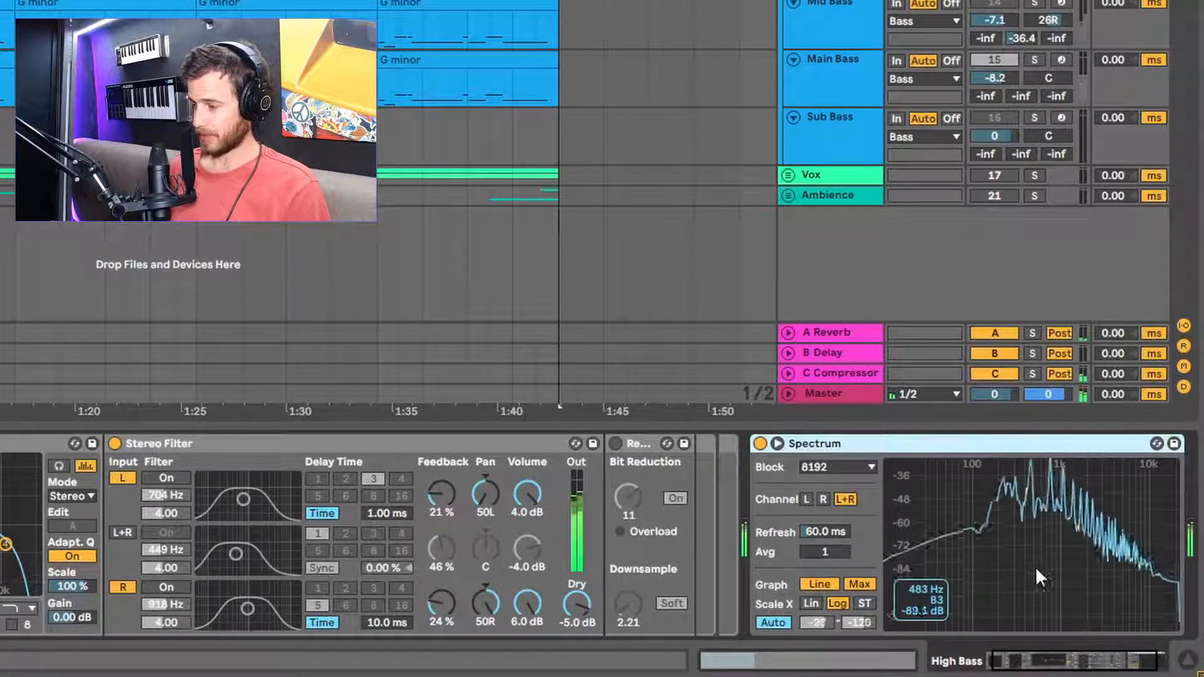
Turn on Redux on High Bass and examine its effect on the high frequencies in the enlarged Spectrum display.
left_click(615, 443)
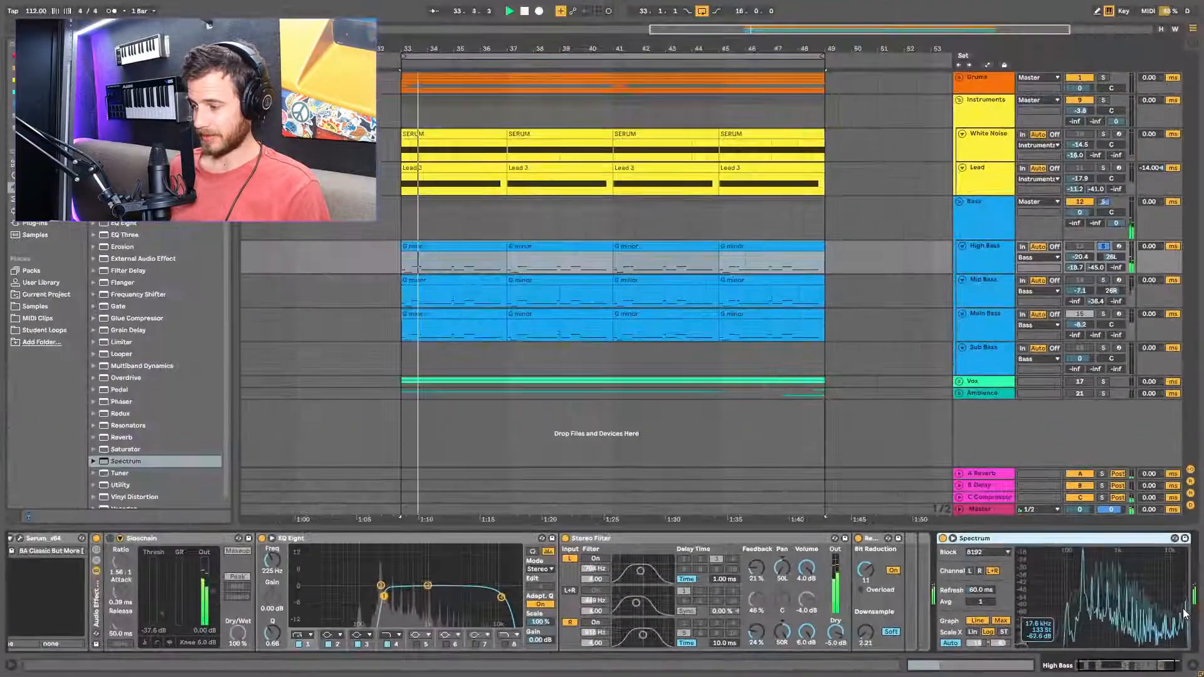
double_click(1167, 588)
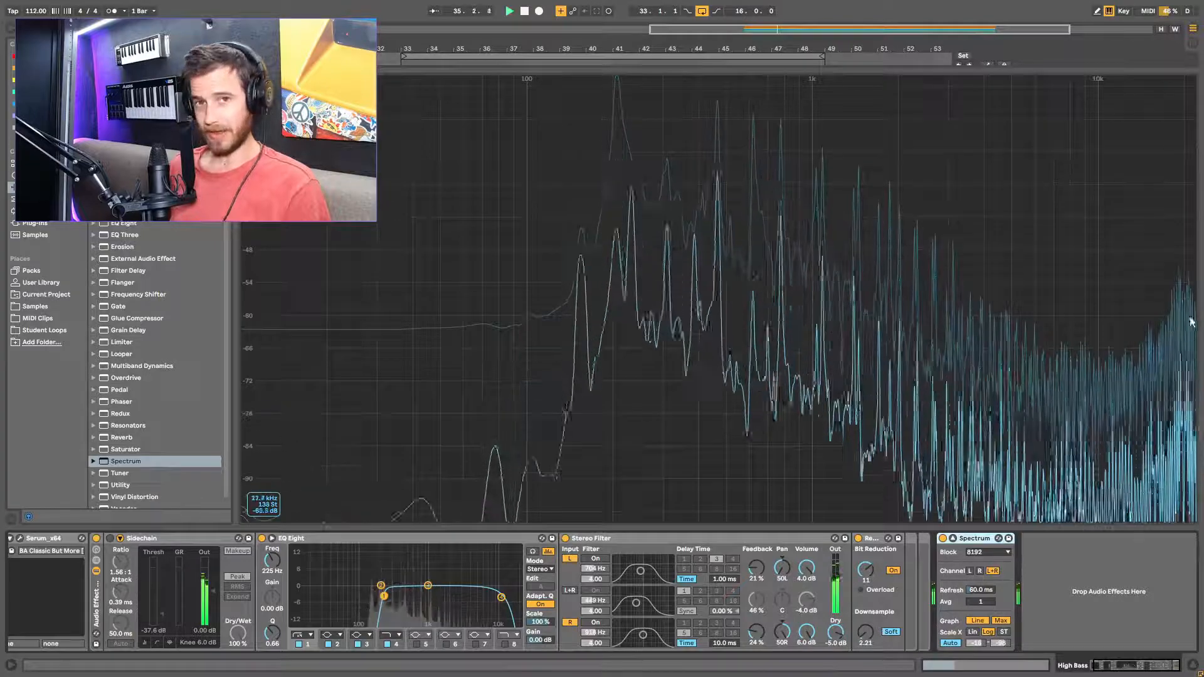
key("space")
double_click(811, 187)
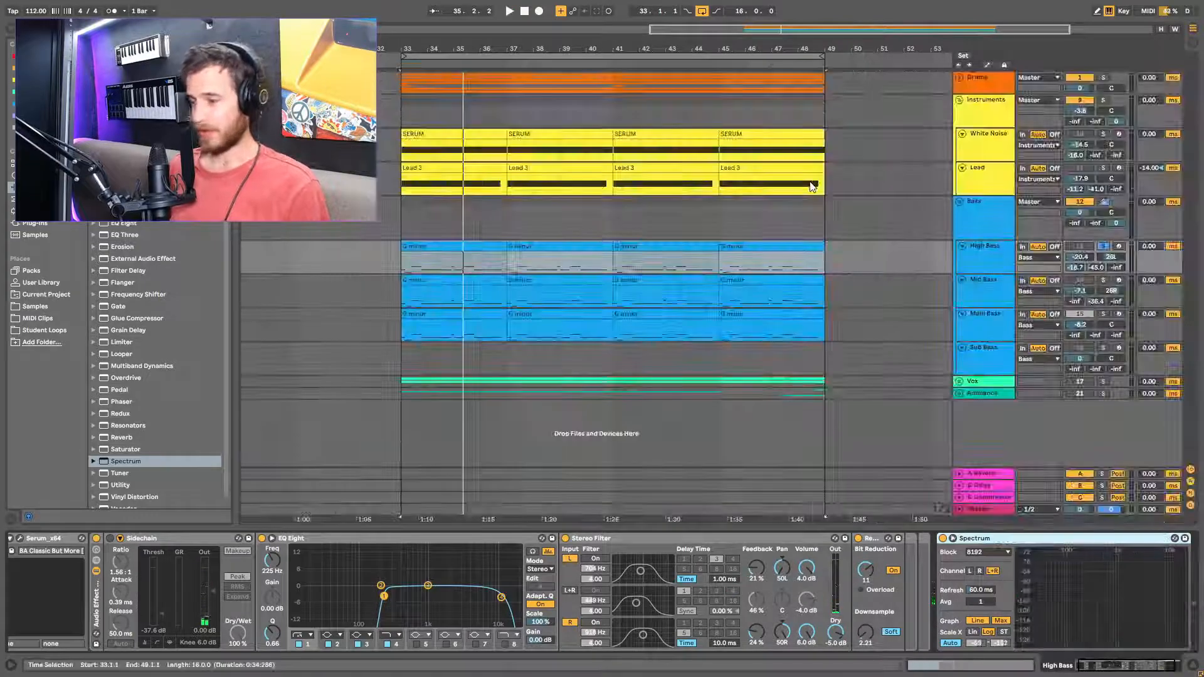
Listen to the High, Mid and Main Bass layers soloed together, and compare them with Main Bass soloed alone.
left_click(1104, 281)
key("space")
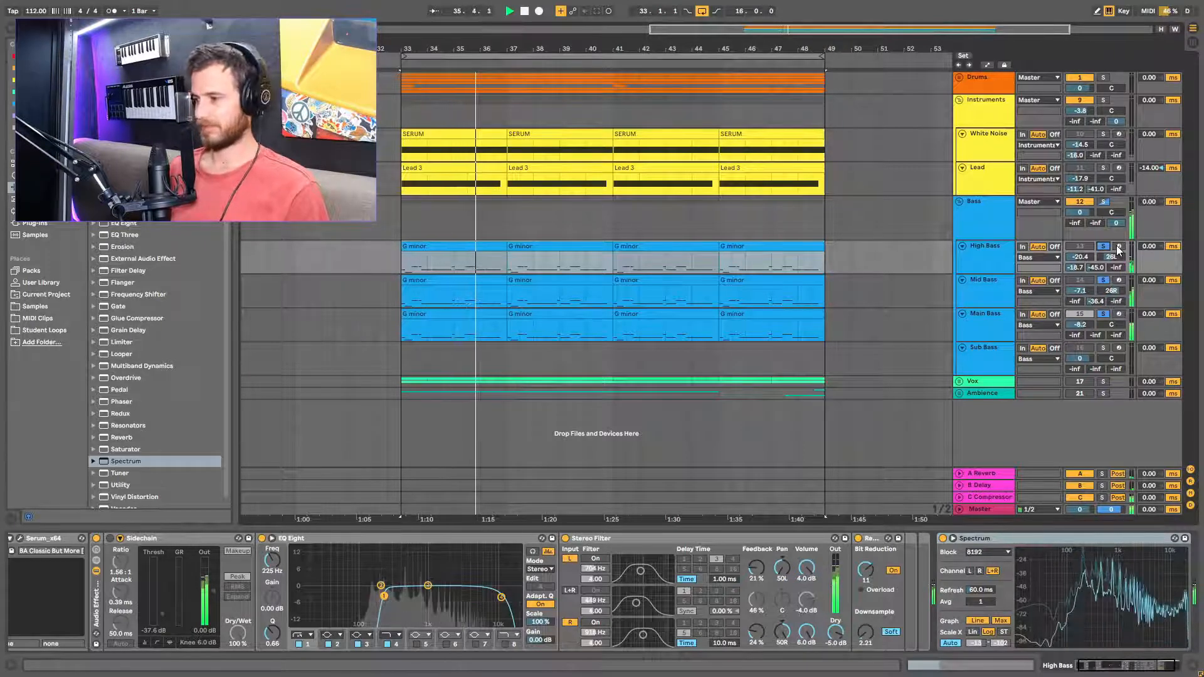
left_click(1105, 314)
key("space")
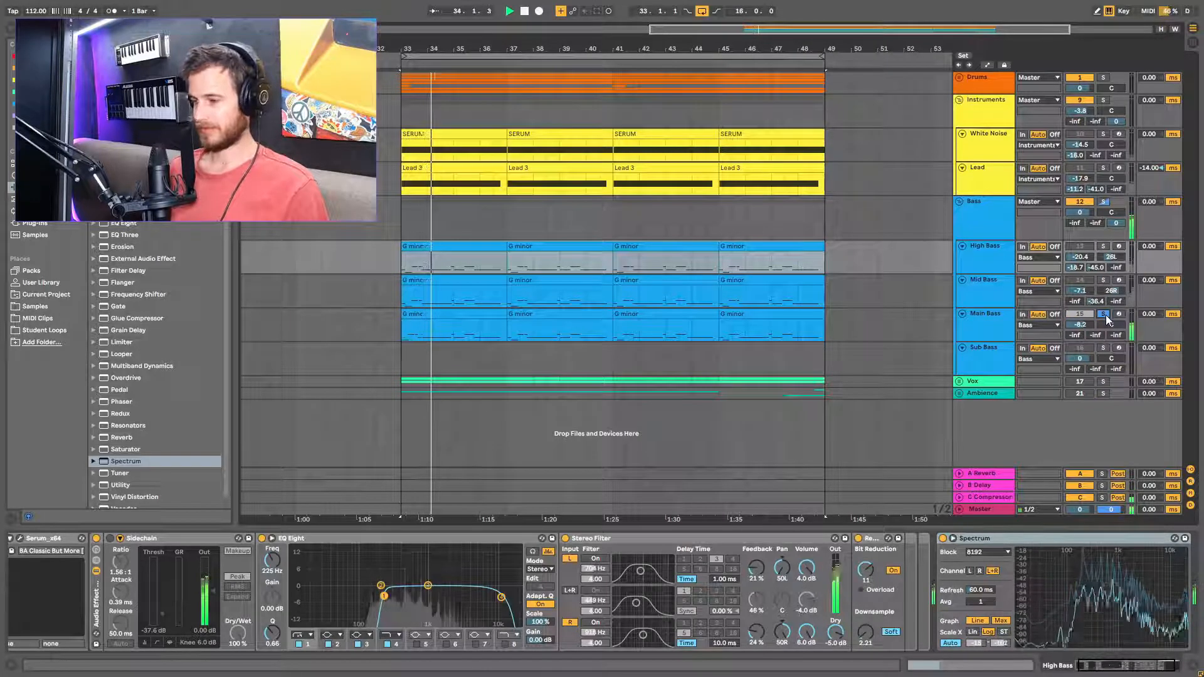
key("space")
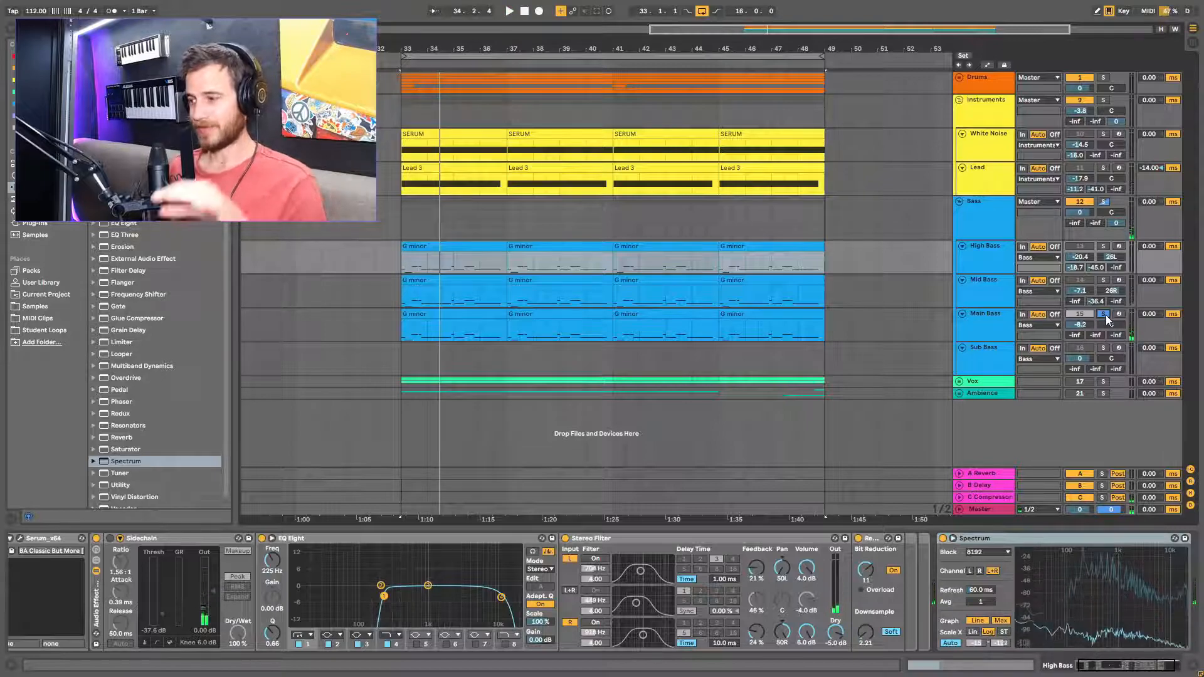
Copy all four G minor clips from Main Bass down to the Sub Bass track and solo Sub Bass for playback.
left_click(982, 355)
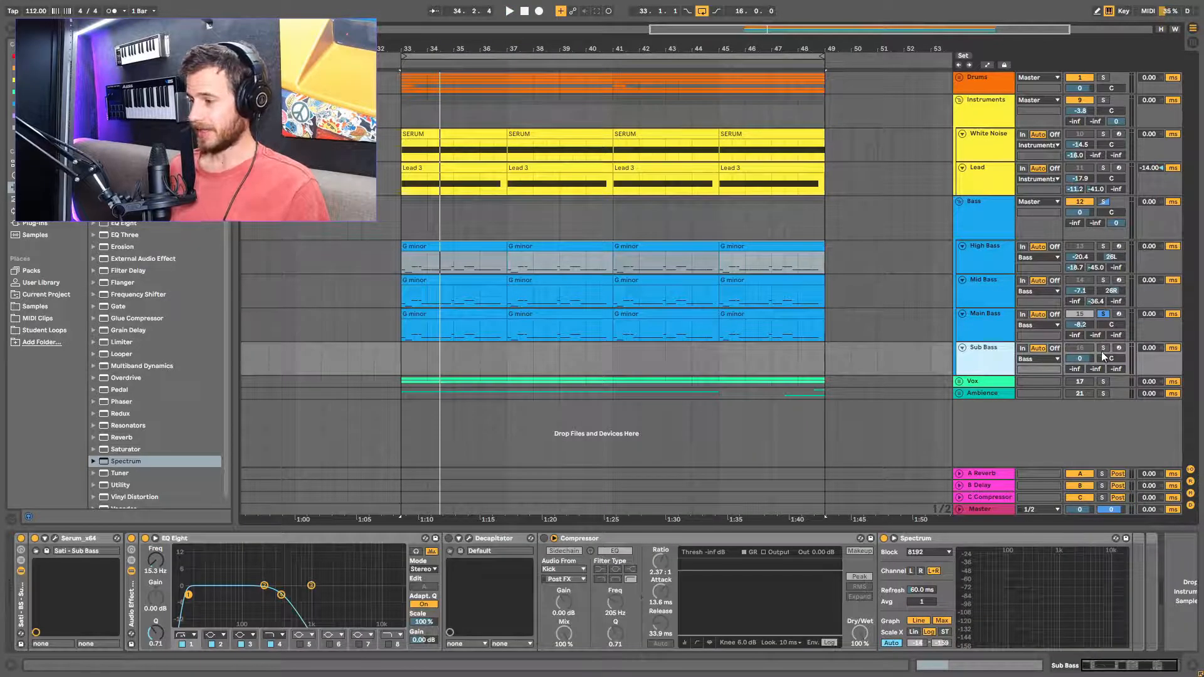
left_click(470, 314)
left_click(747, 316, "shift")
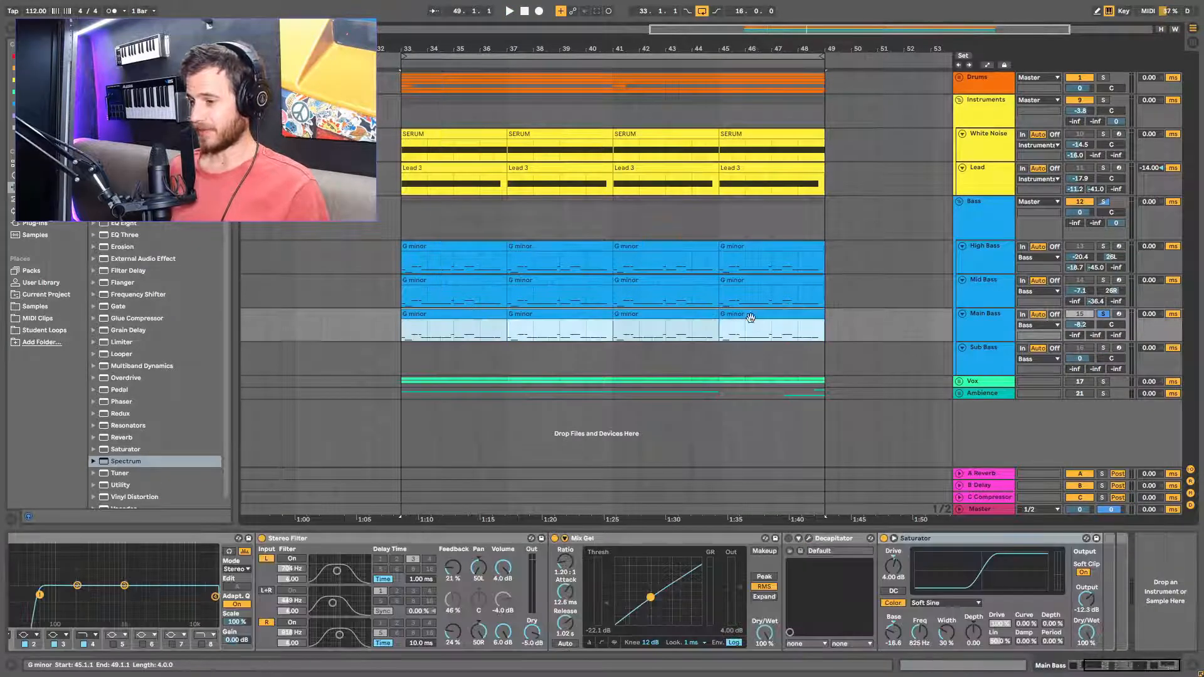
left_click_drag(454, 317, 457, 354)
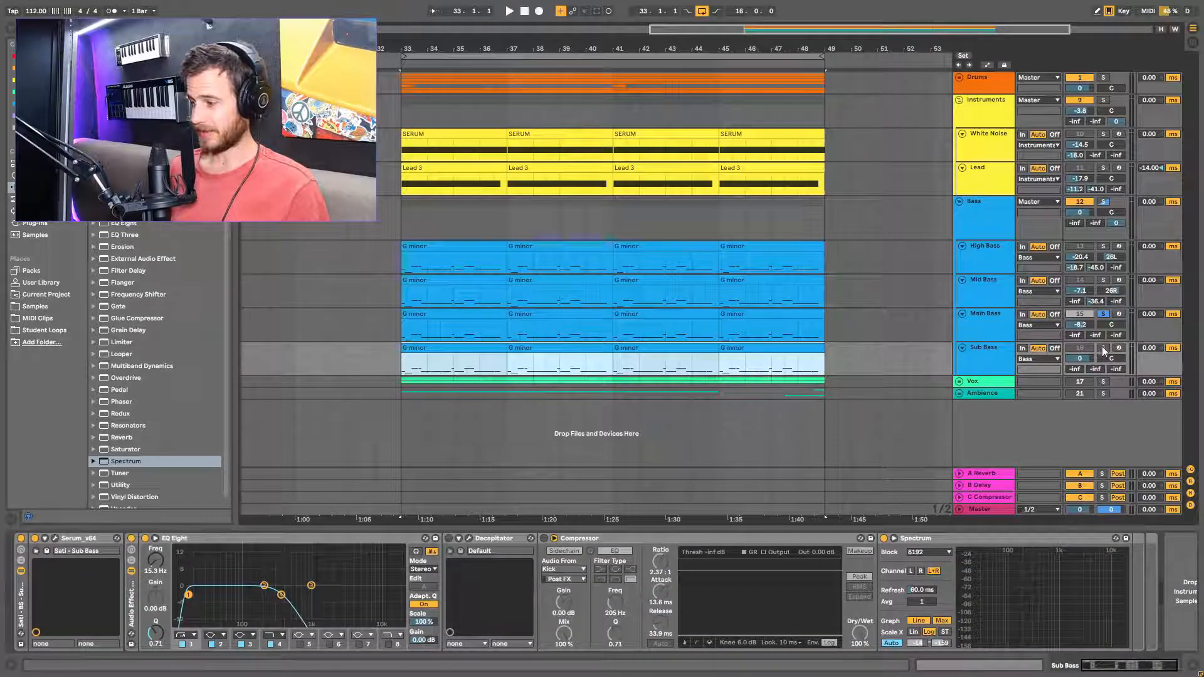
left_click(1104, 349)
key("space")
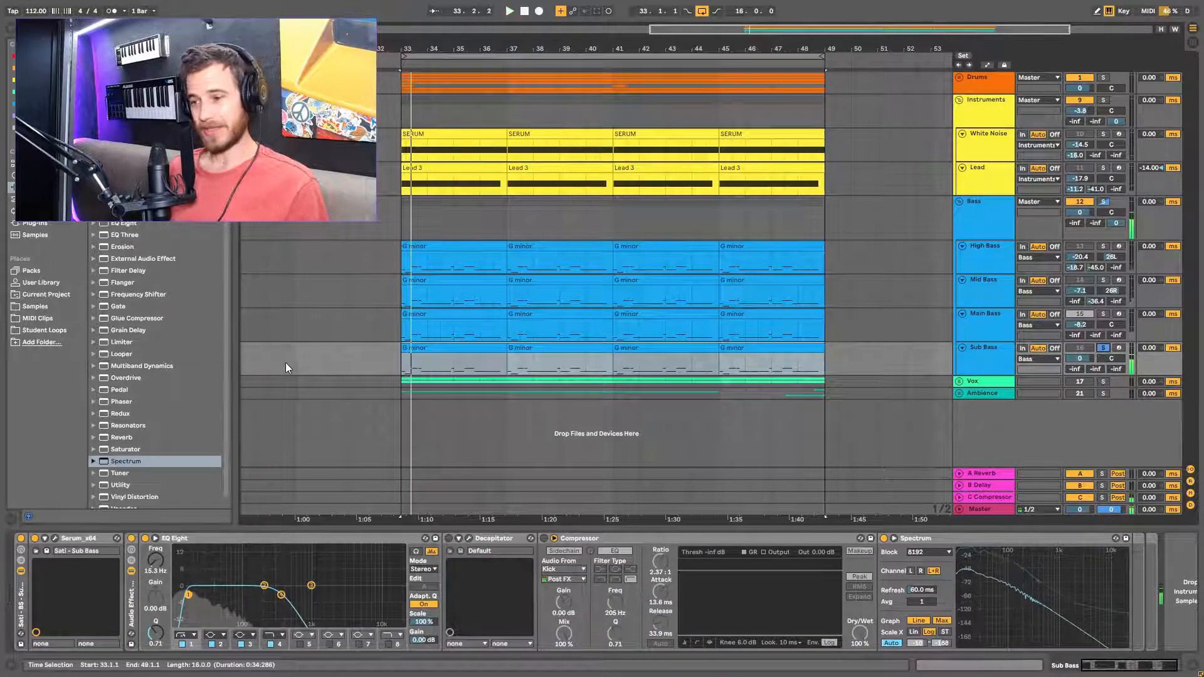
Transpose all notes of the first Sub Bass clip up one octave and listen to the result.
double_click(462, 355)
key("space")
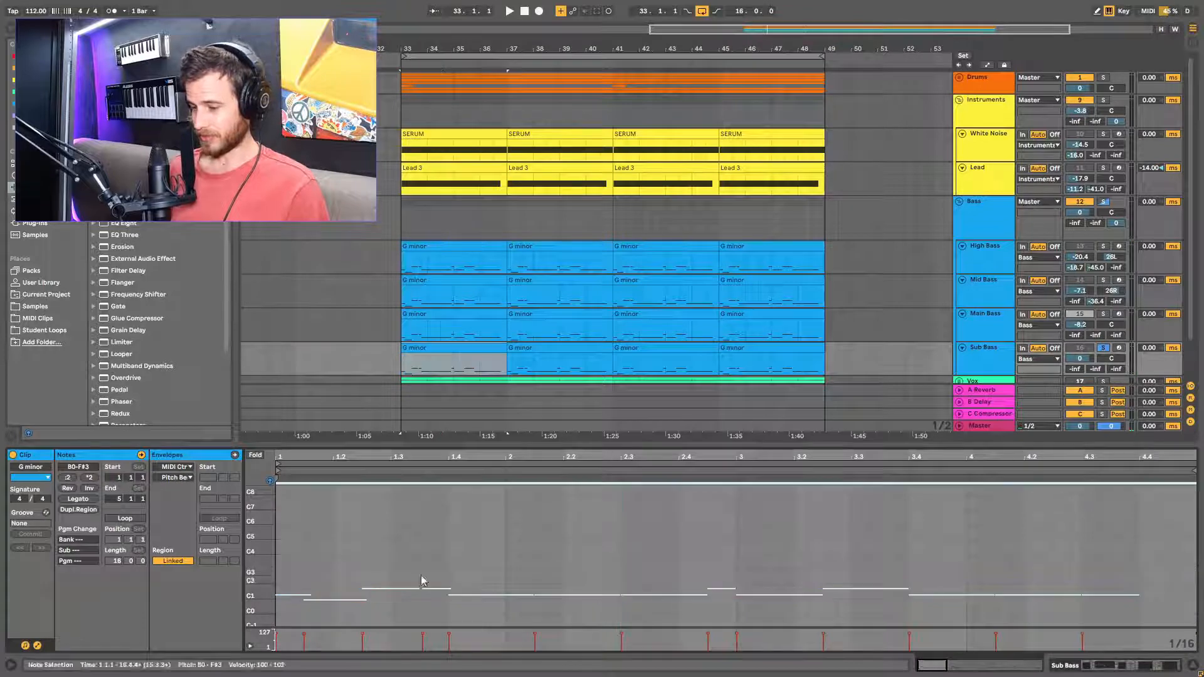
mouse_move(255, 583)
left_mouse_down()
mouse_move(261, 621)
mouse_move(261, 585)
left_mouse_up()
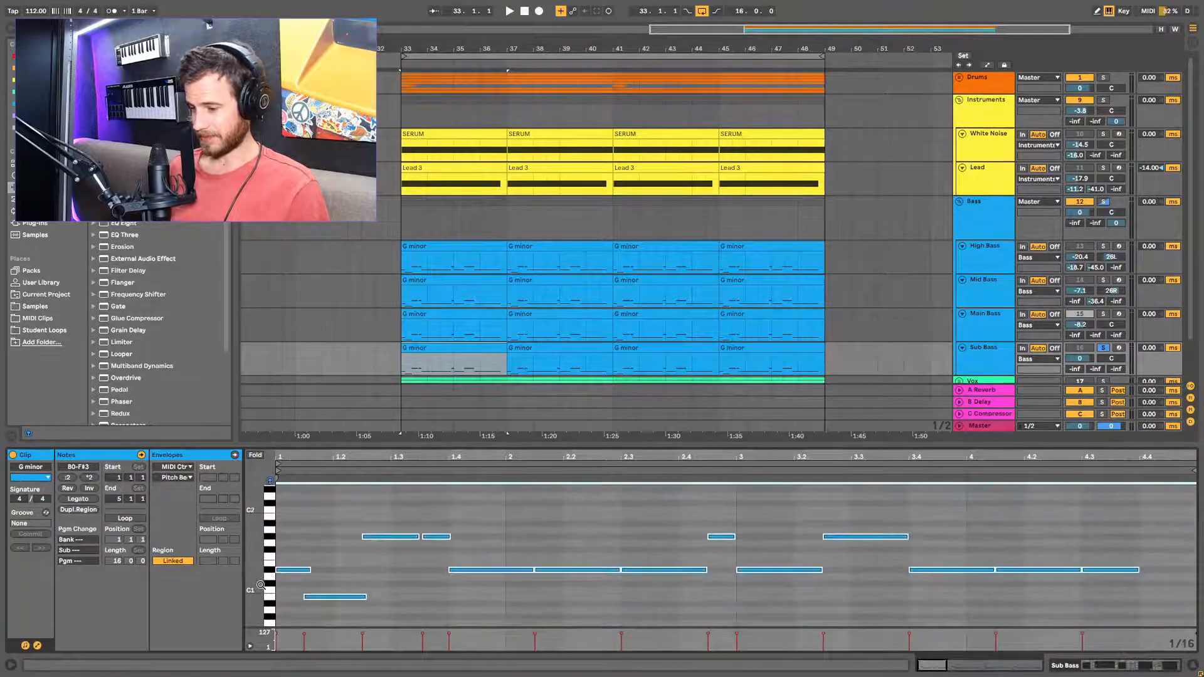
scroll(260, 585, "up", 5)
key("space")
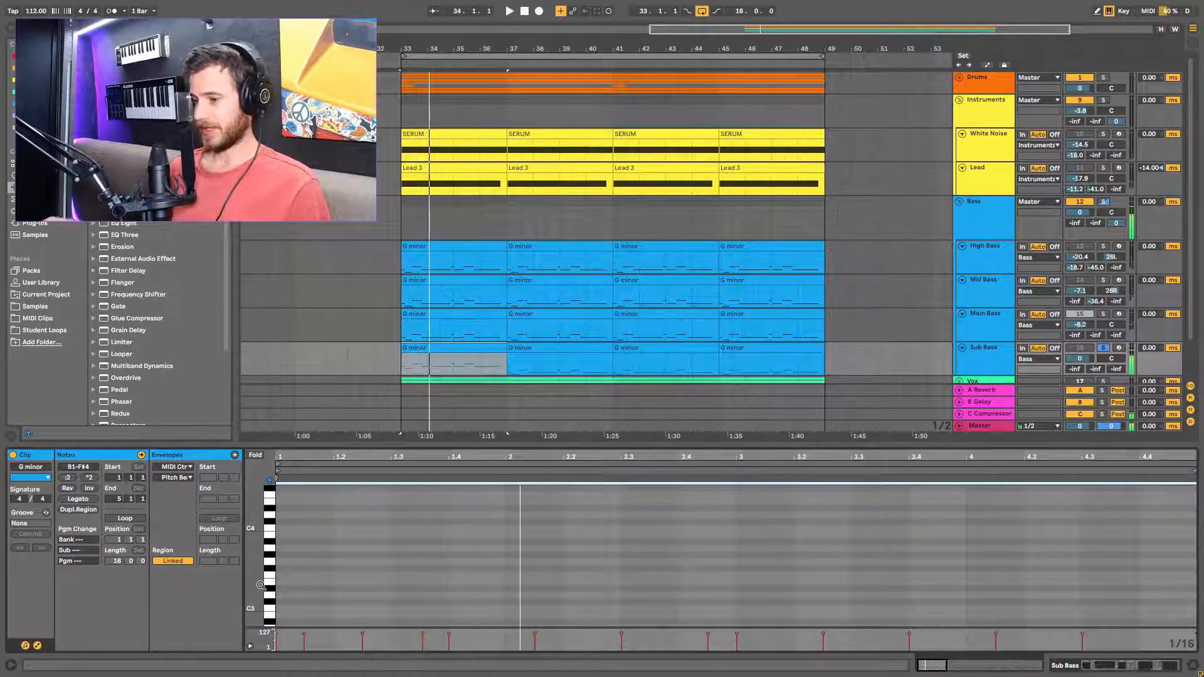
Duplicate the transposed Sub Bass clip three times so that four copies fill bars 33 to 49.
key("space")
key("Right")
key("Right")
key("Right")
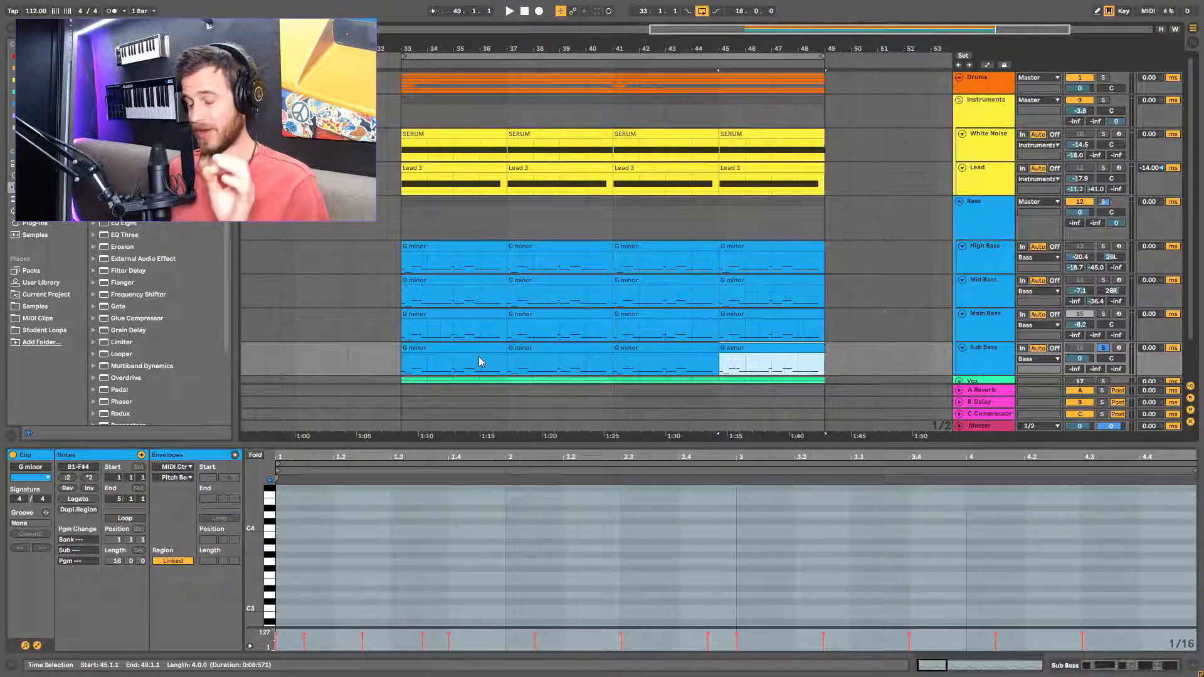
Display the Sub Bass device chain and examine the track's frequency content in the enlarged Spectrum display during playback.
double_click(990, 351)
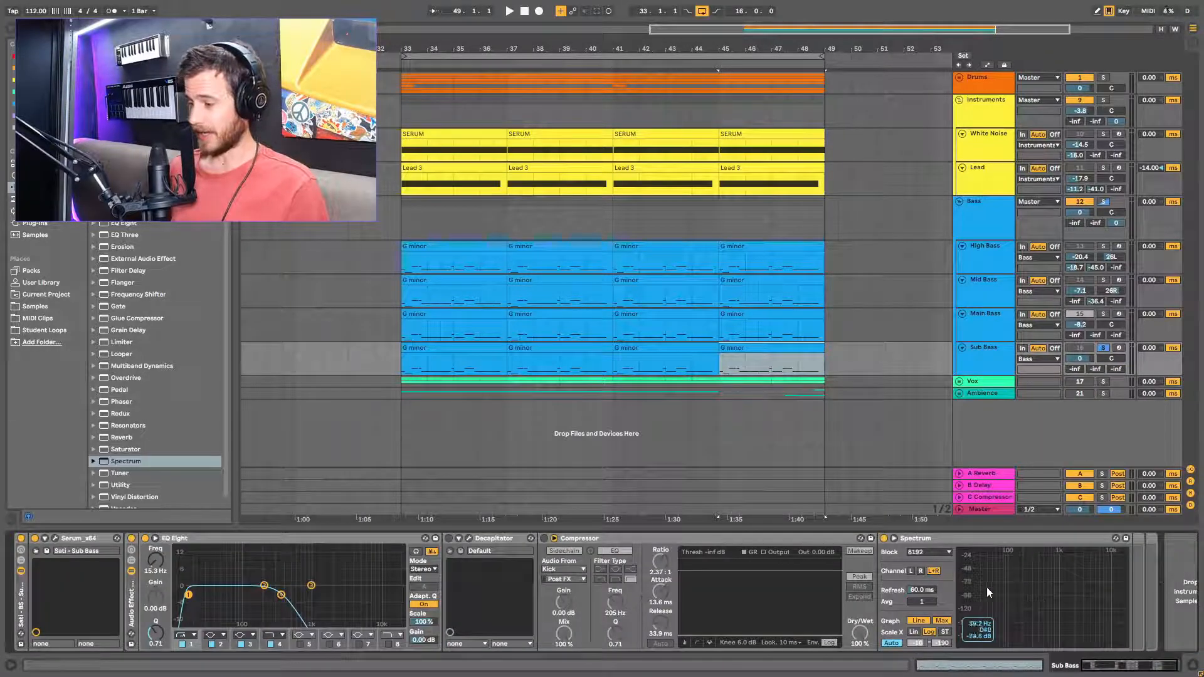
double_click(1029, 594)
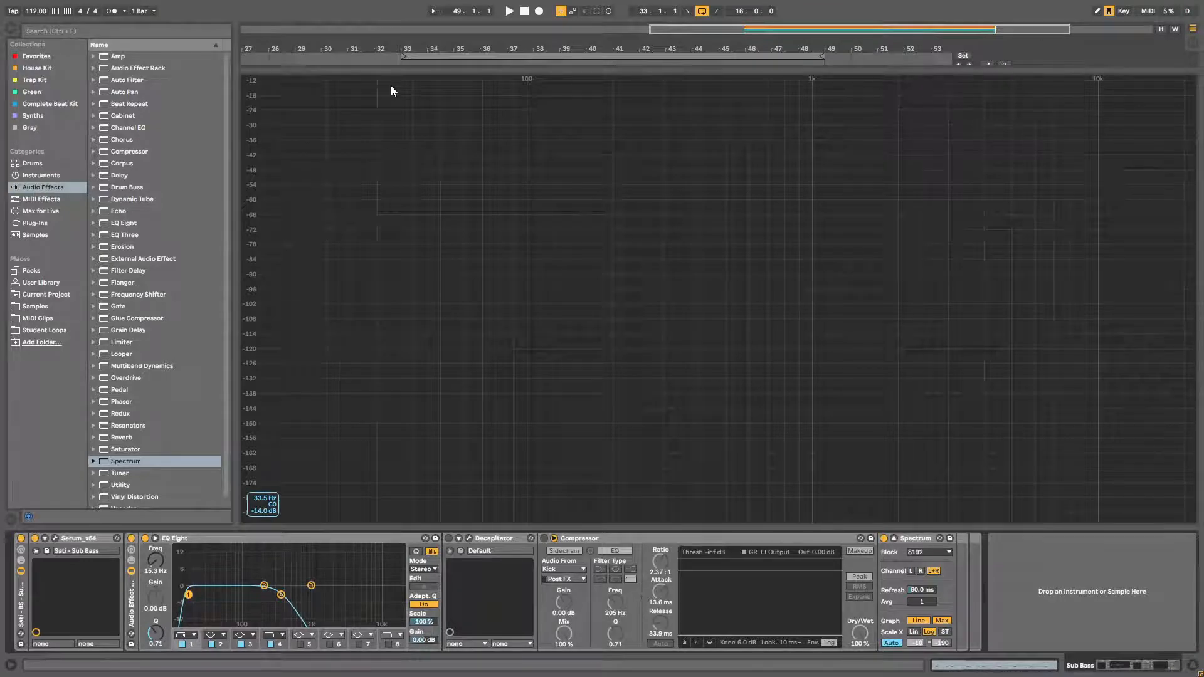
key("space")
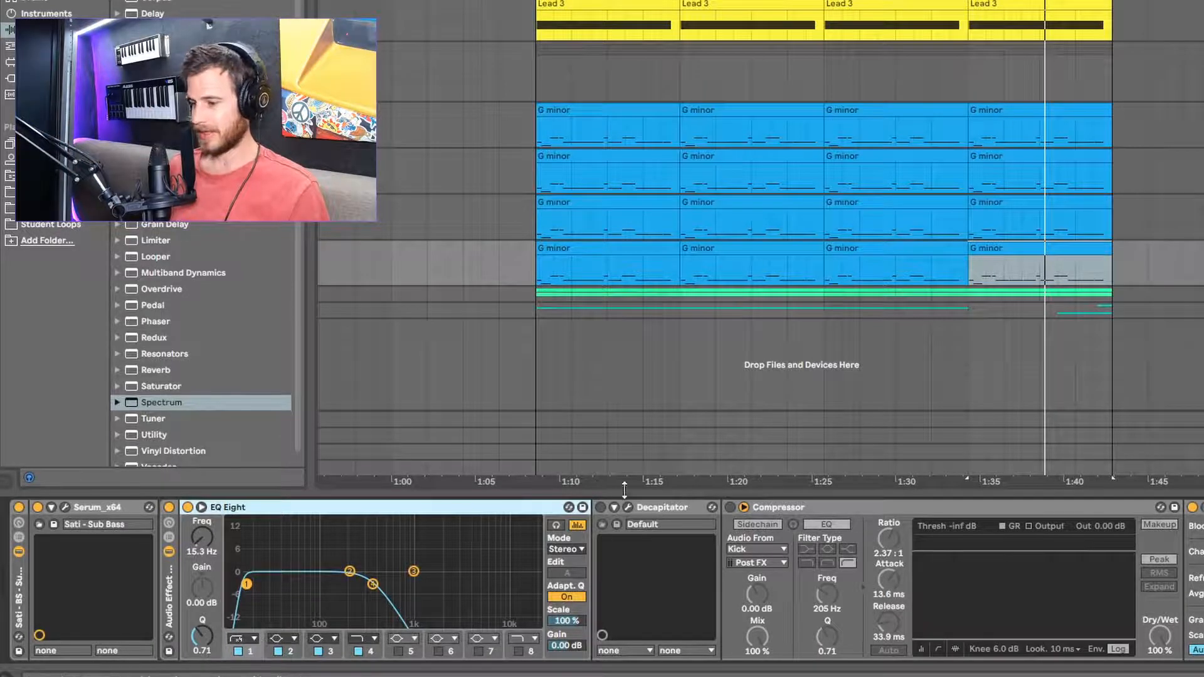
Turn on the Decapitator and the Kick-sidechained Compressor on the Sub Bass track.
left_click(601, 508)
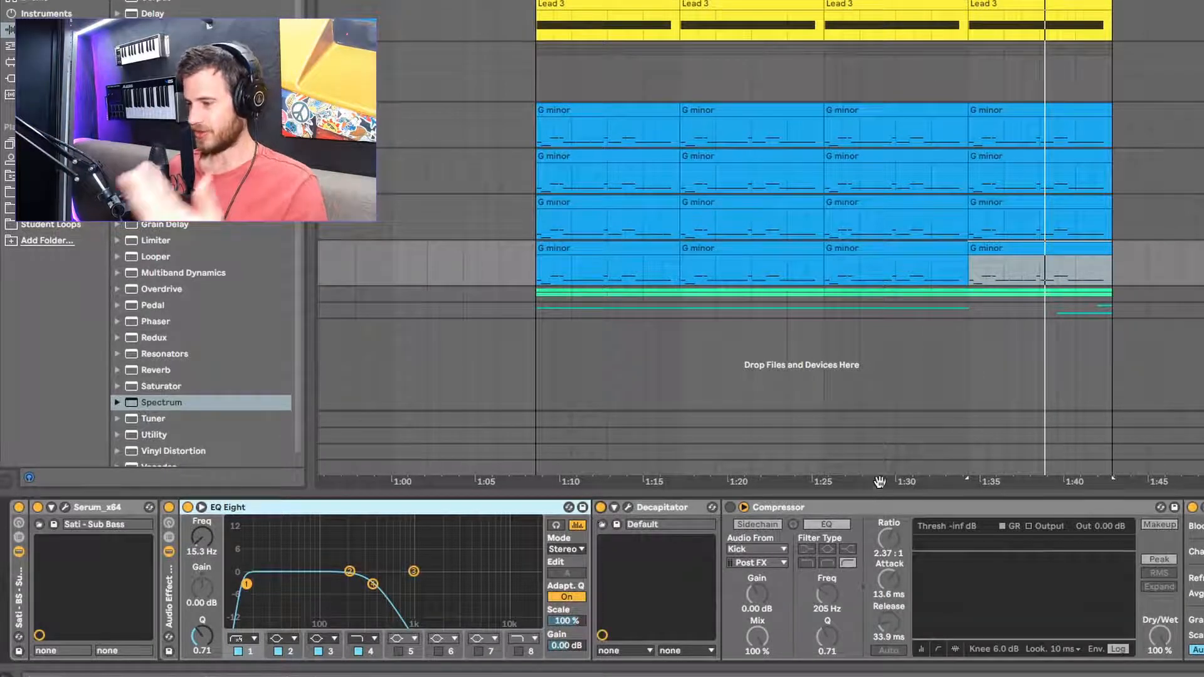
left_click(730, 508)
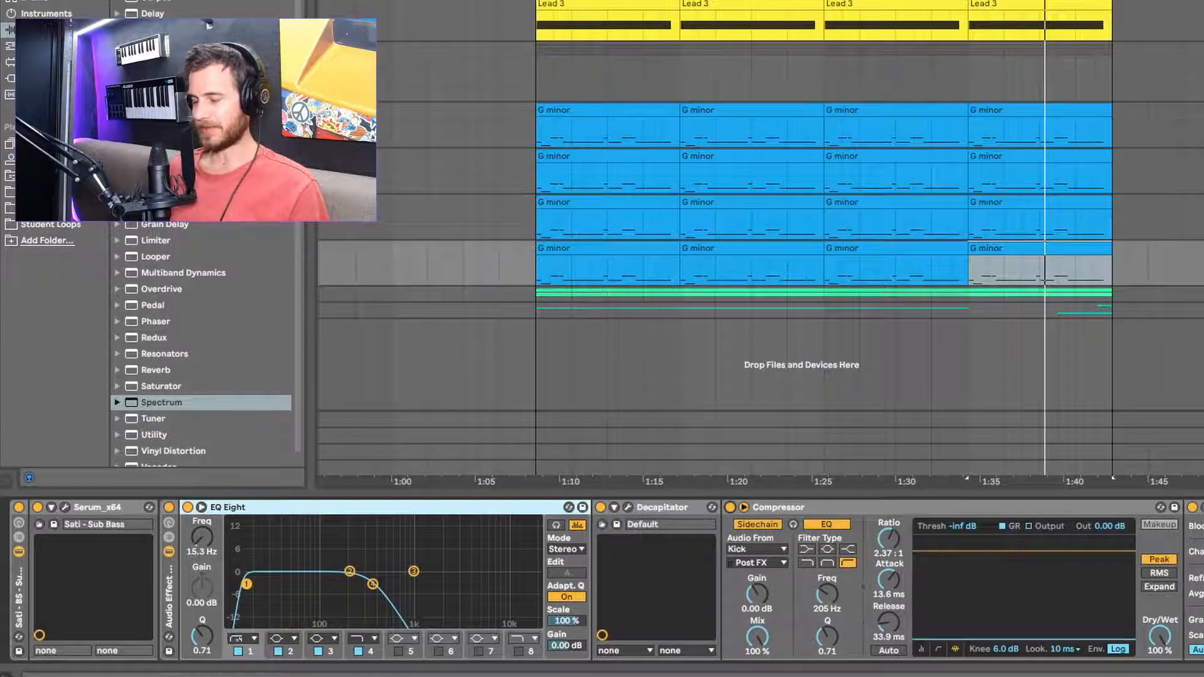
key("space")
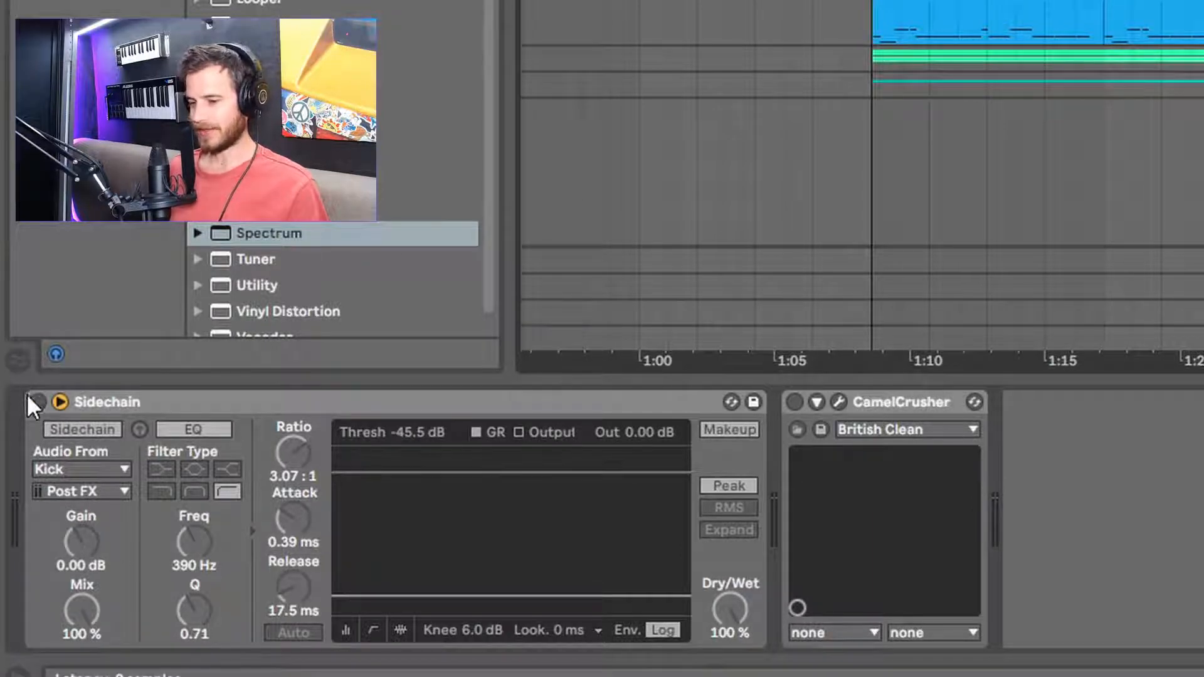
Turn on the Sidechain compressor and CamelCrusher on the Bass group while listening to all bass layers.
left_click(33, 400)
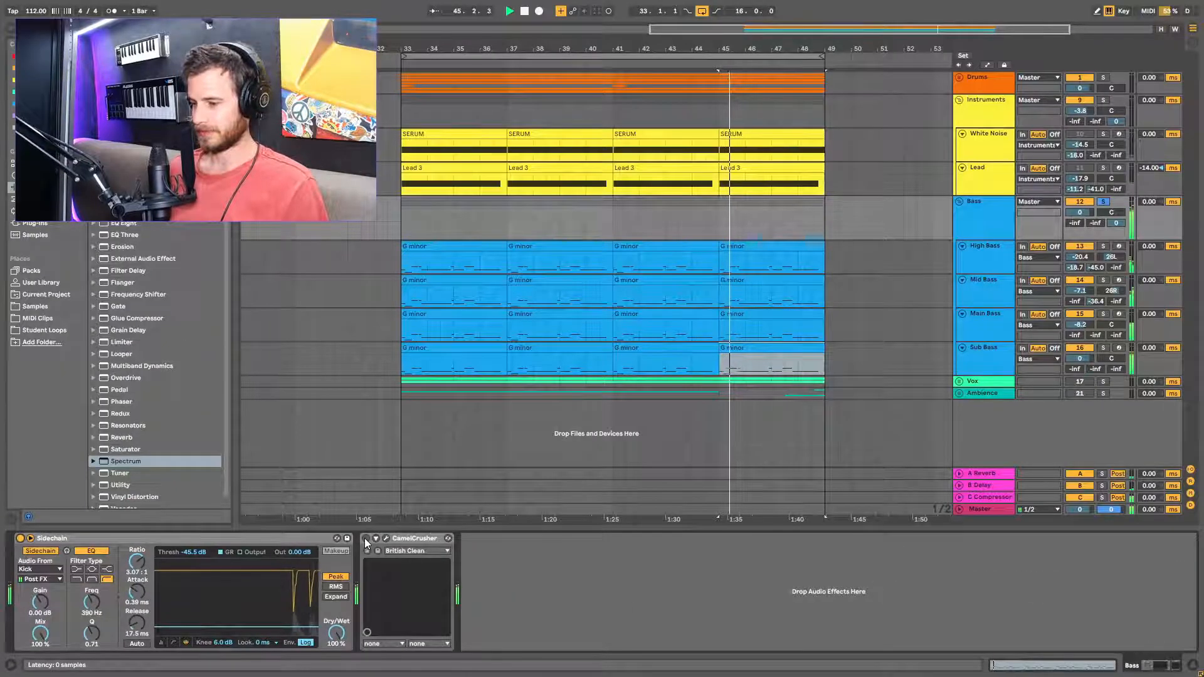
left_click(366, 540)
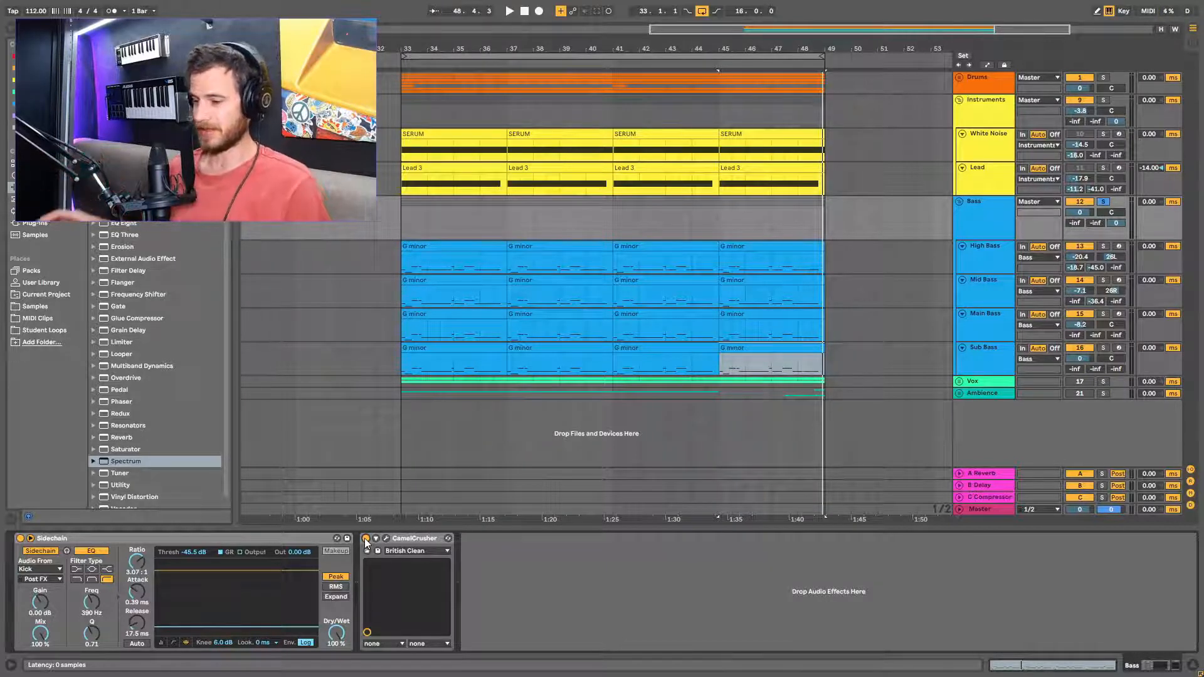
Solo the White Noise track and display its device chain.
left_click(1111, 130)
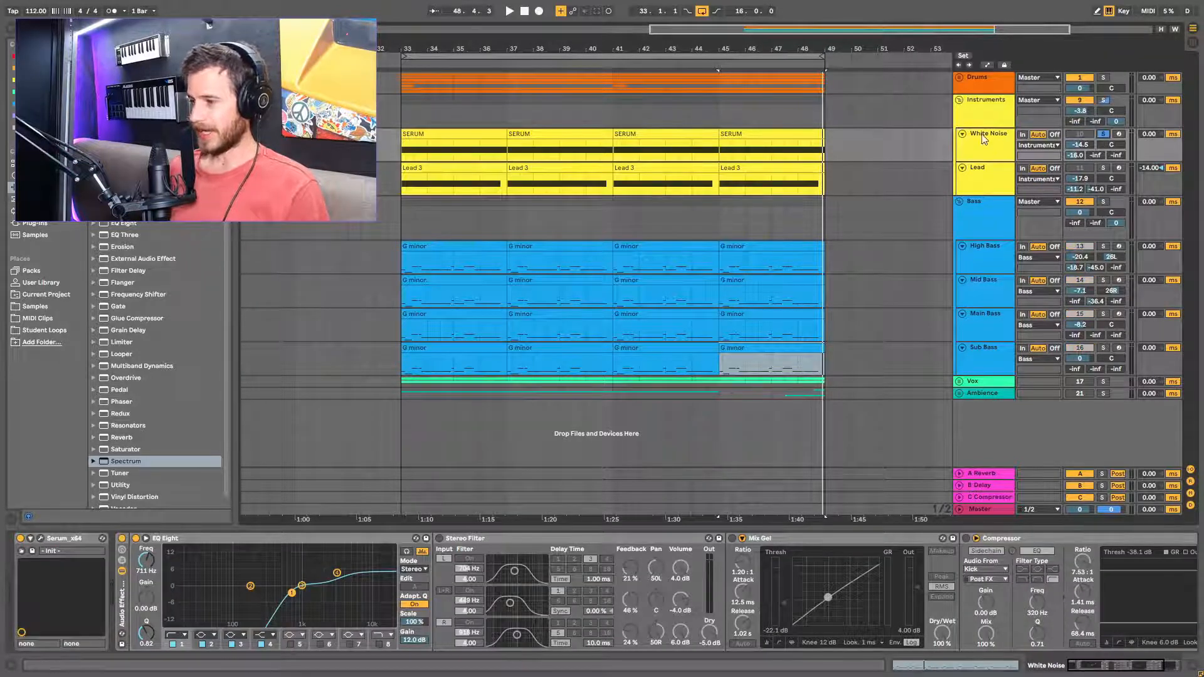
Open the Serum synth on the White Noise track, examine its noise oscillator settings during playback, and close it.
left_click(40, 537)
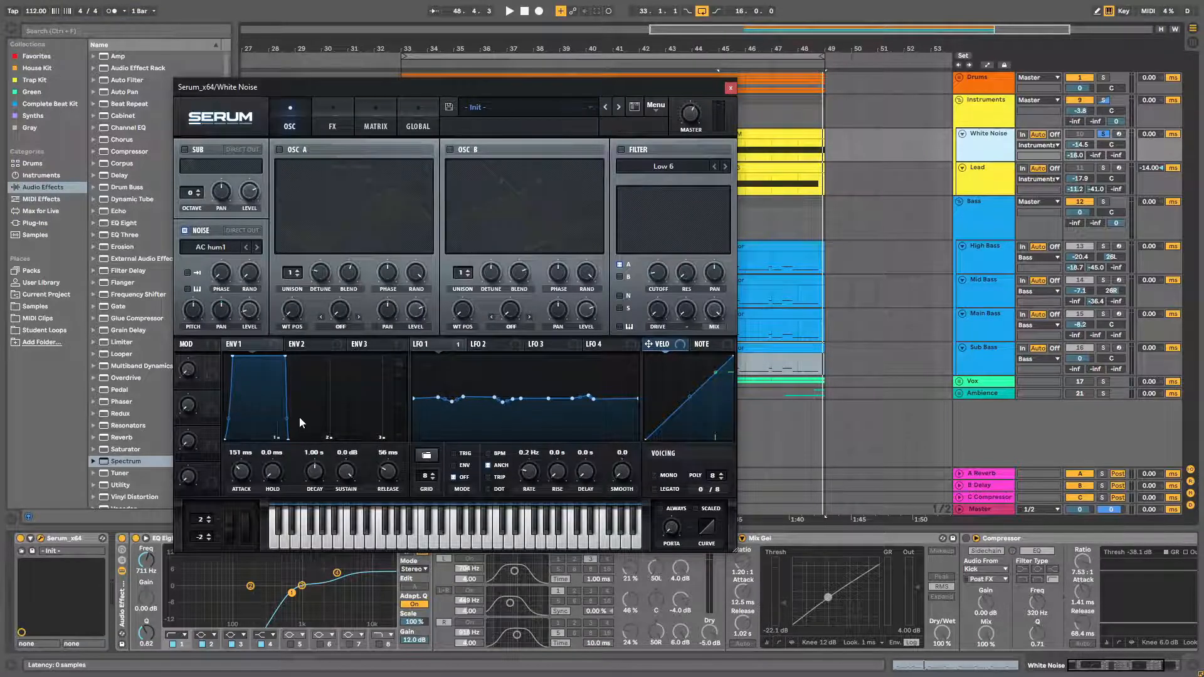
key("space")
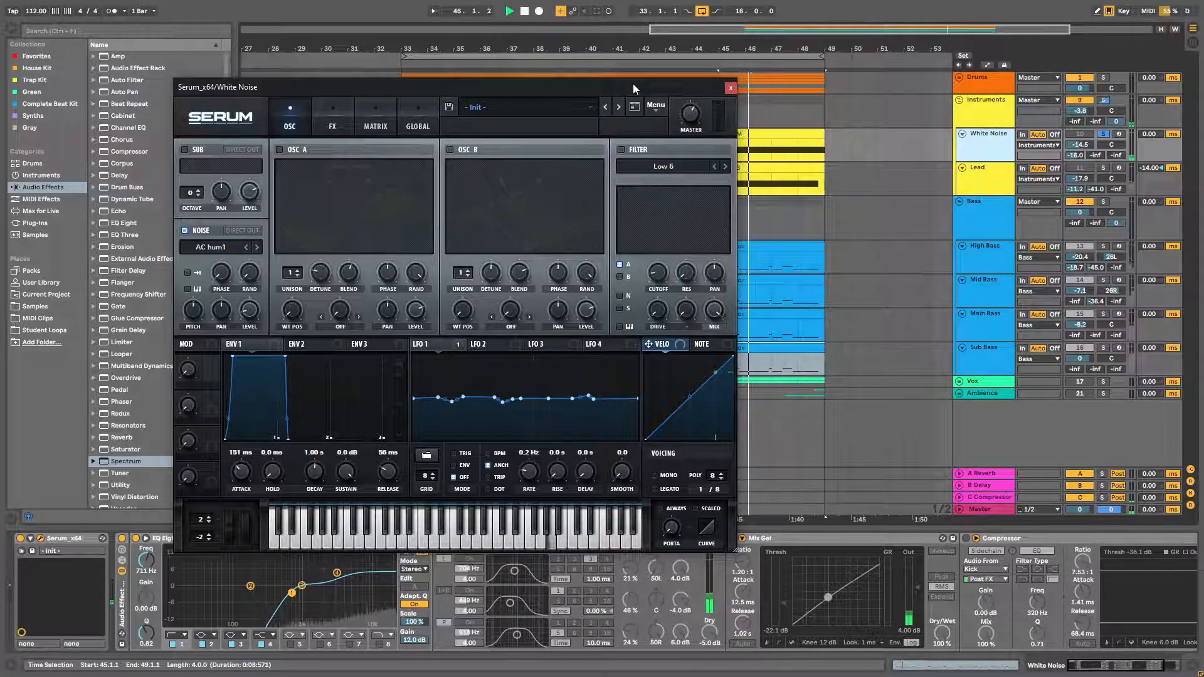
left_click(730, 88)
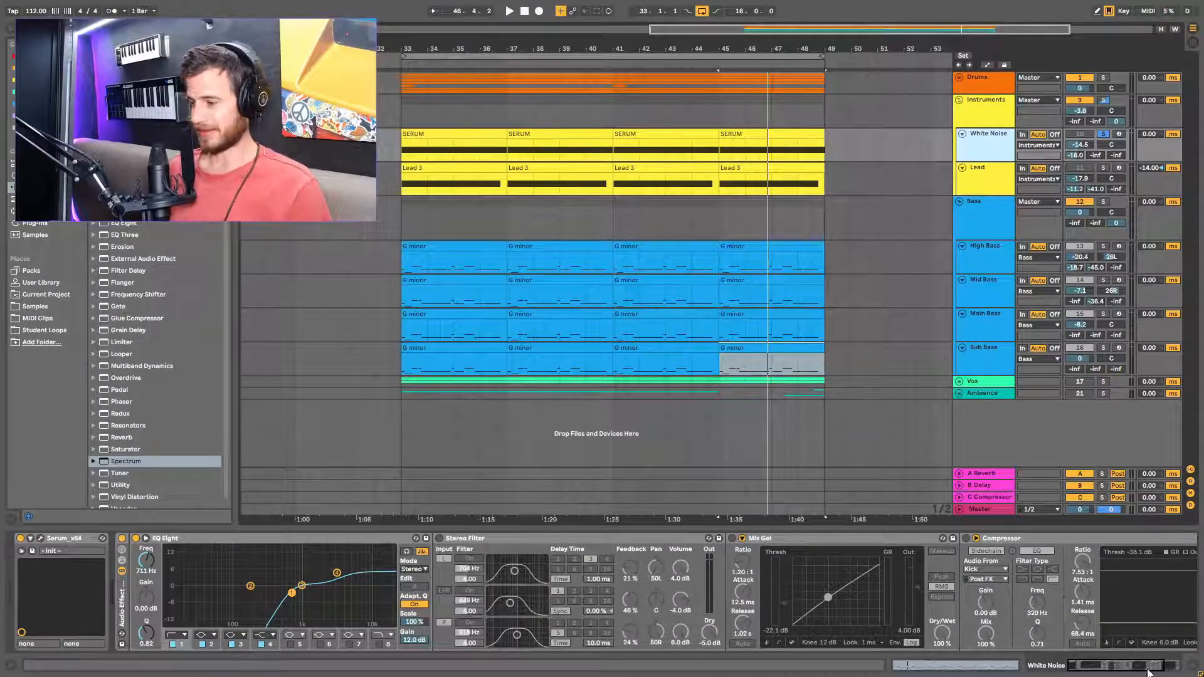
Turn on the Stereo Filter, Mix Gel compressor and Kick-sidechained Compressor on the White Noise track while listening.
left_click_drag(1085, 667, 1086, 668)
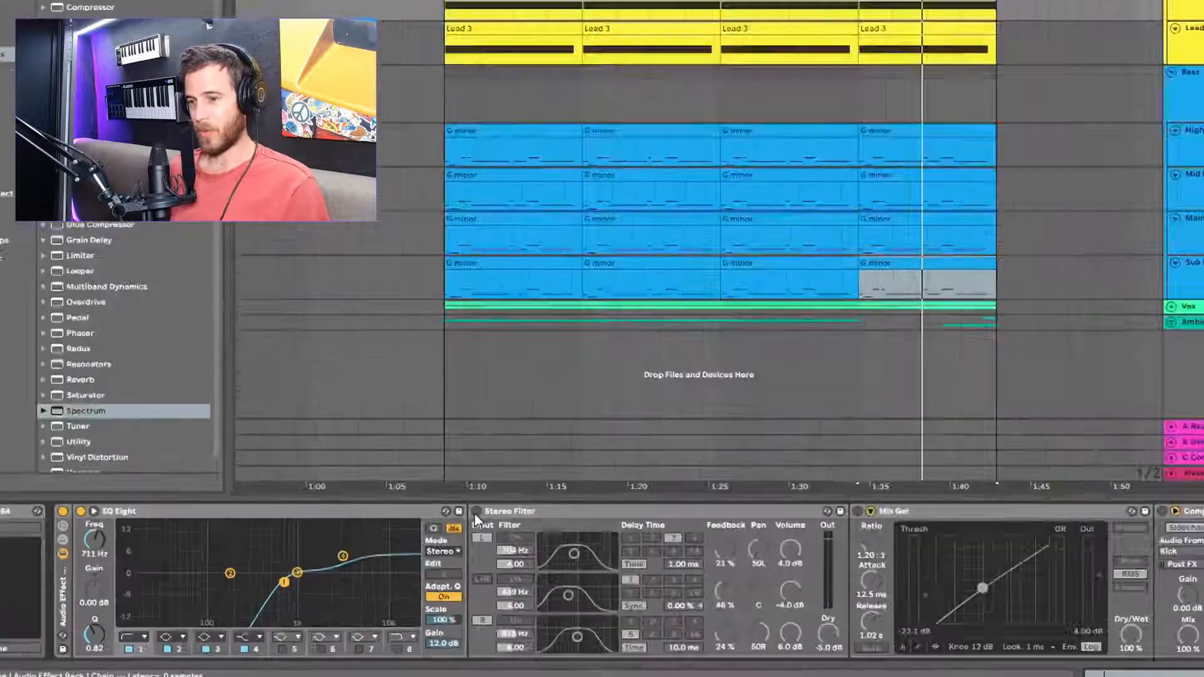
left_click(426, 539)
key("space")
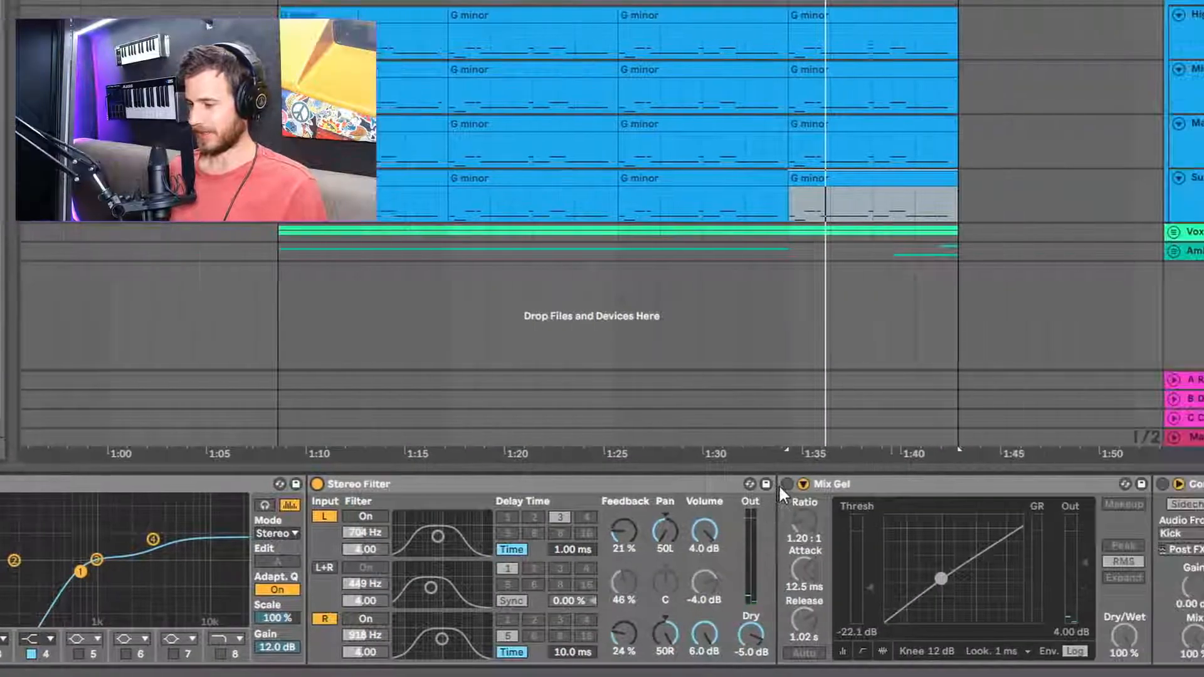
scroll(532, 487, "right", 5)
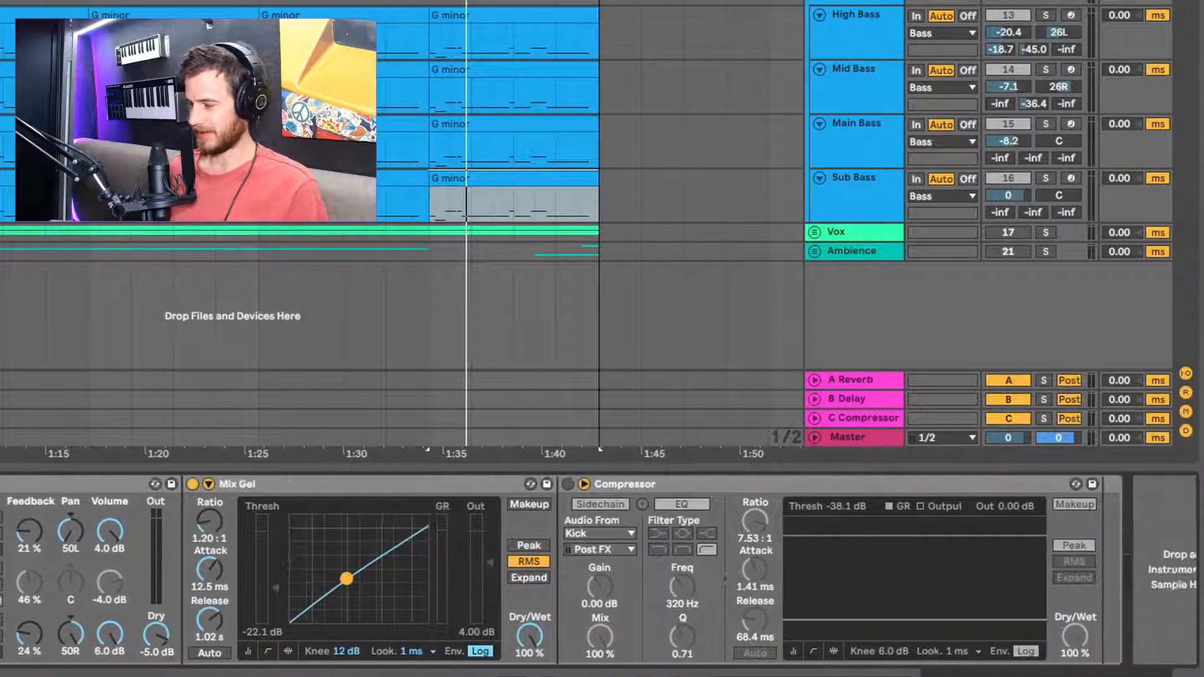
left_click(532, 483)
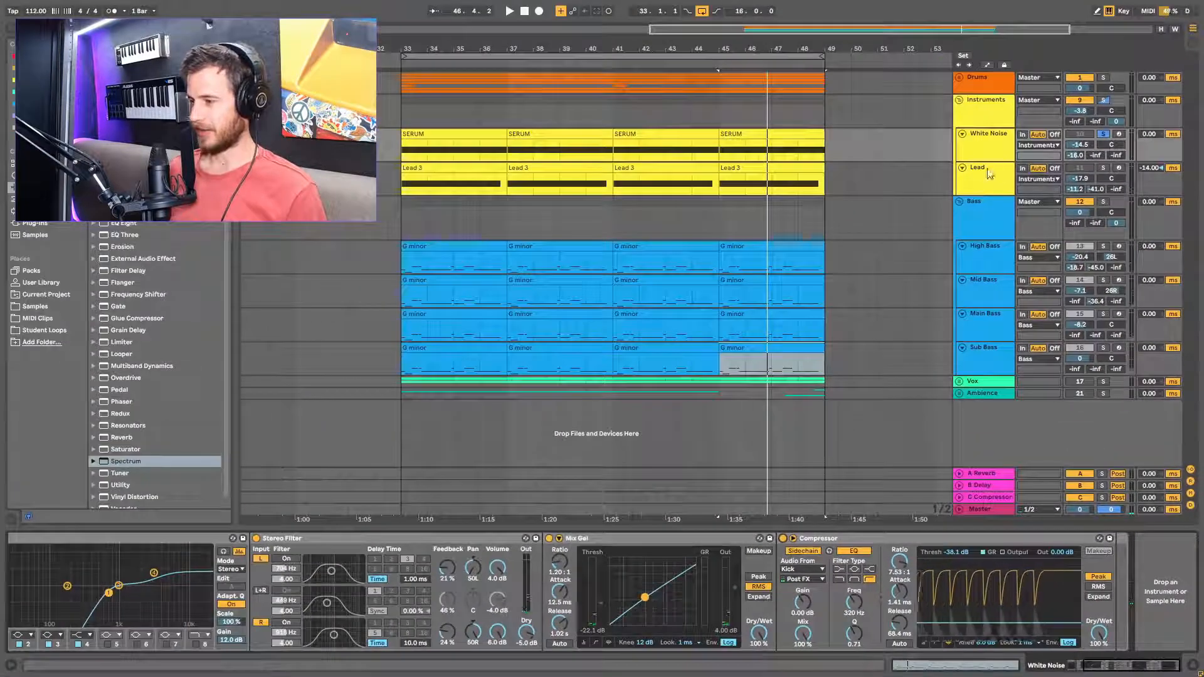
Solo the Lead track, display its device chain and play it from bar 33.
left_click(990, 174)
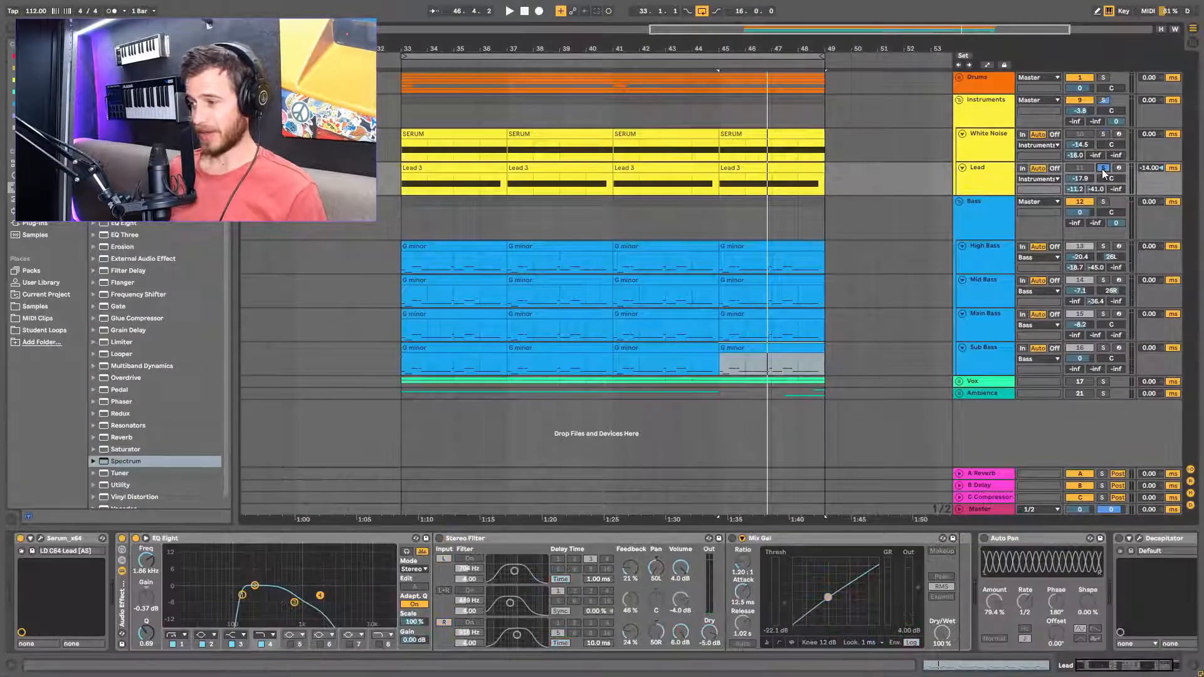
key("space")
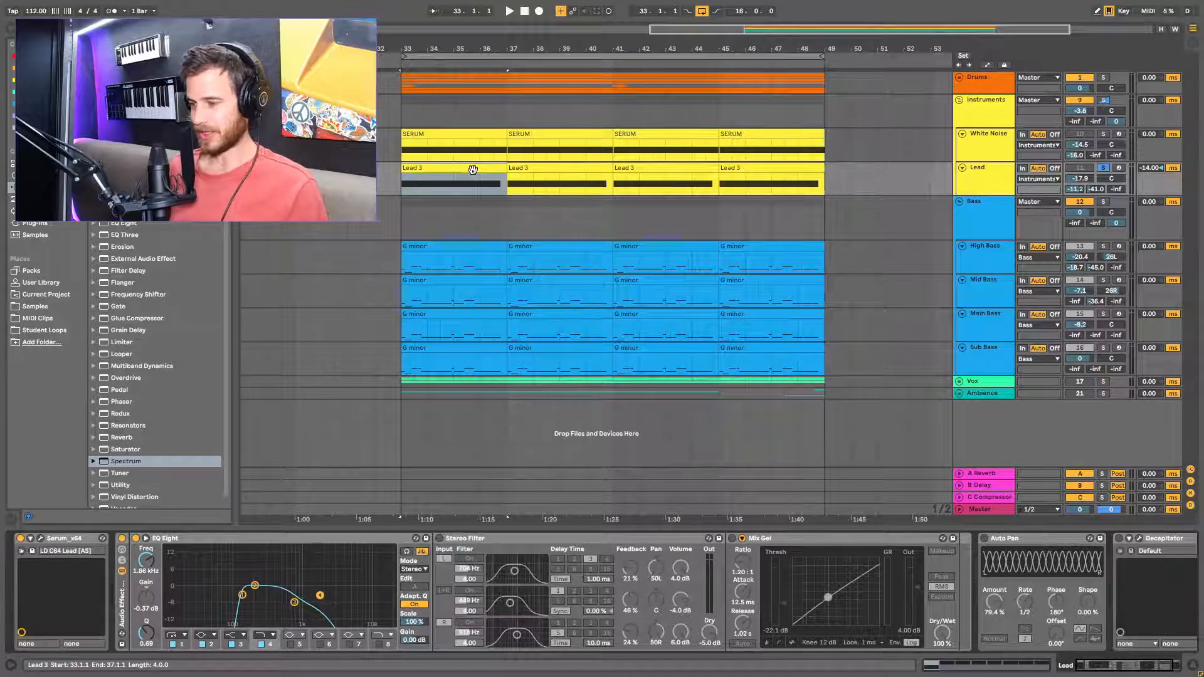
key("space")
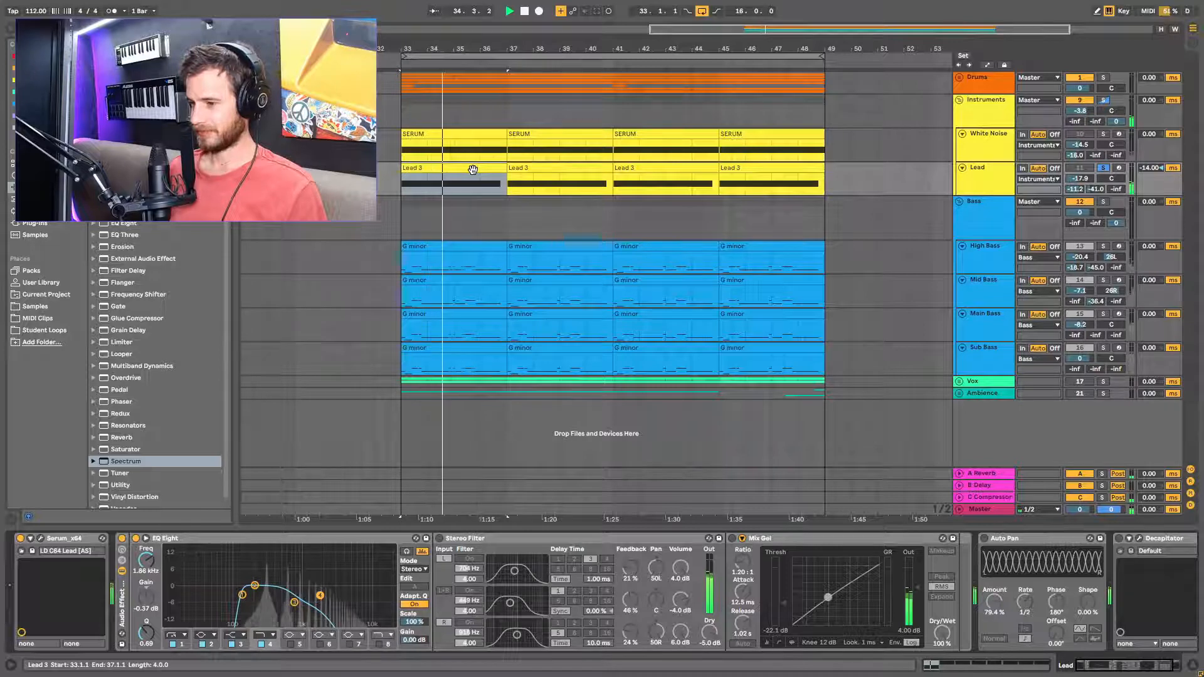
key("space")
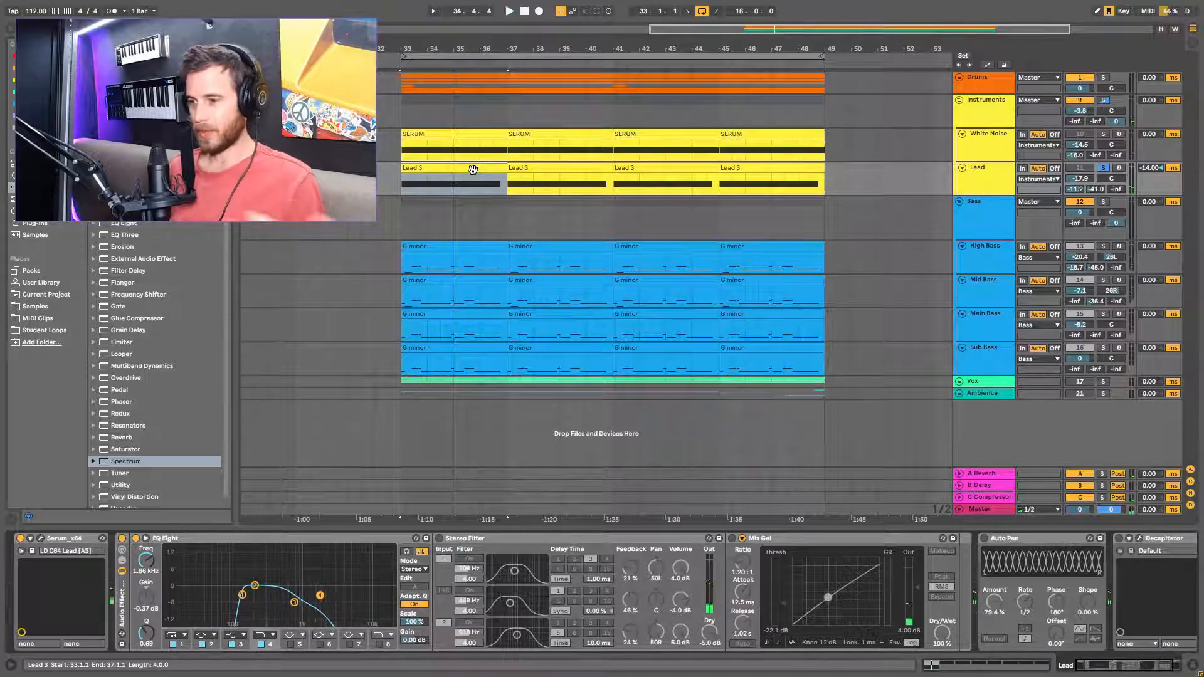
Open the first Lead 3 clip in the note editor and examine its single sustained note.
left_click(429, 245)
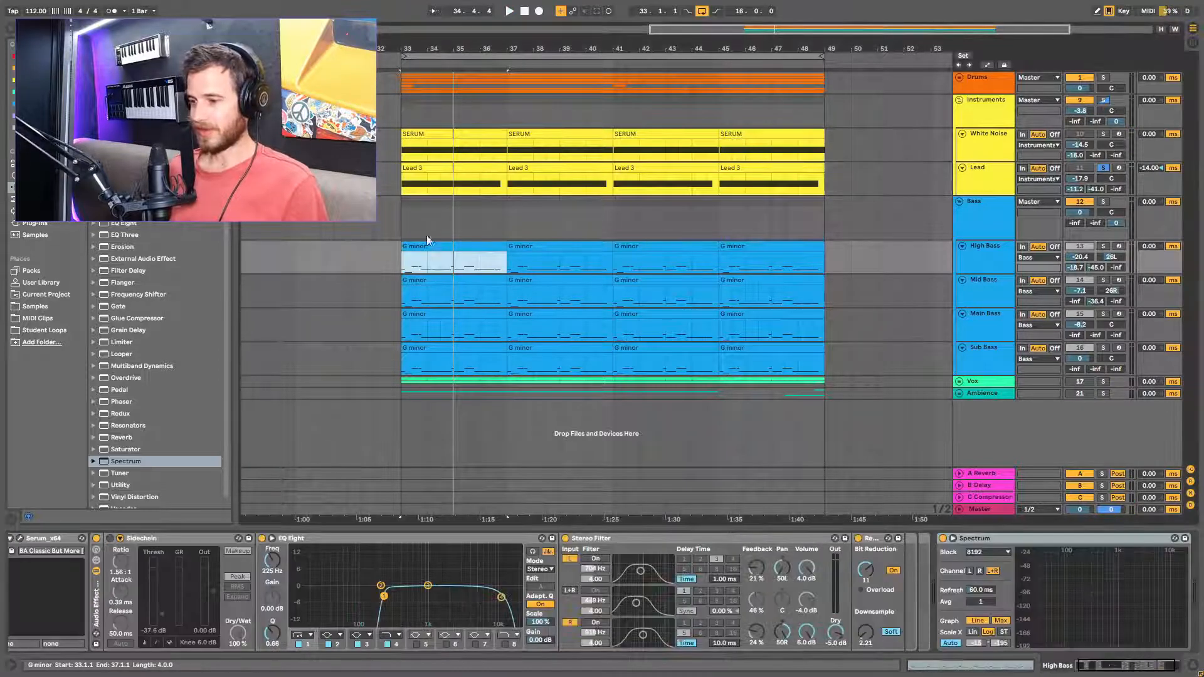
double_click(443, 169)
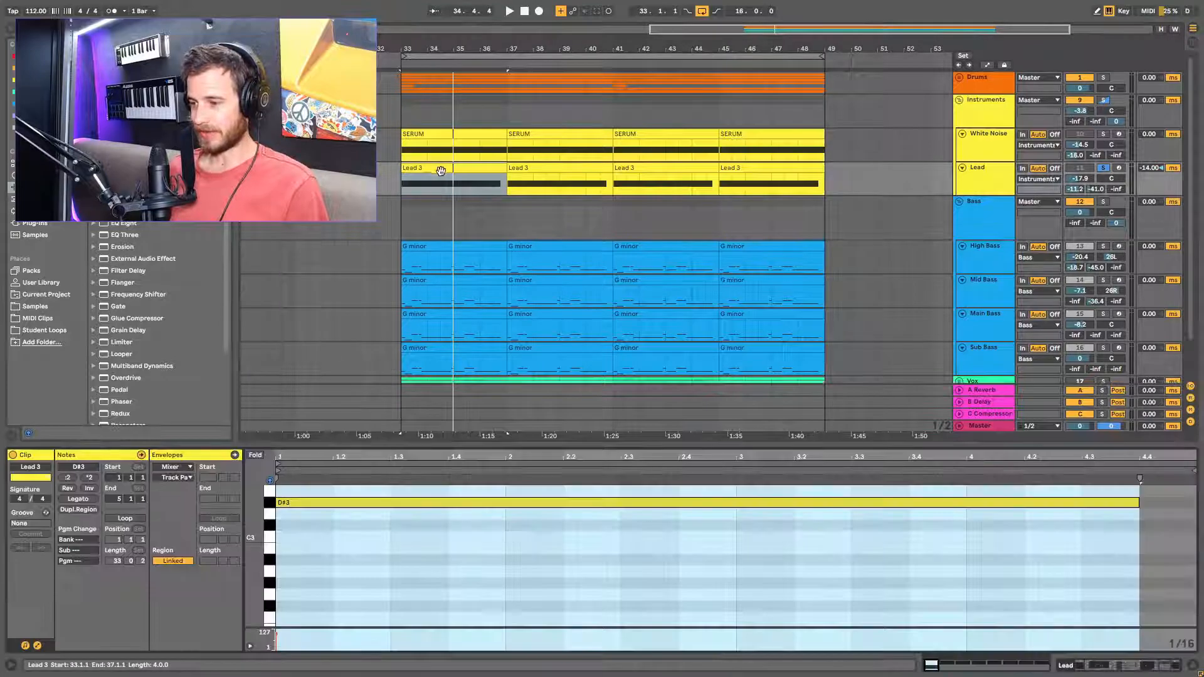
left_click_drag(257, 528, 270, 503)
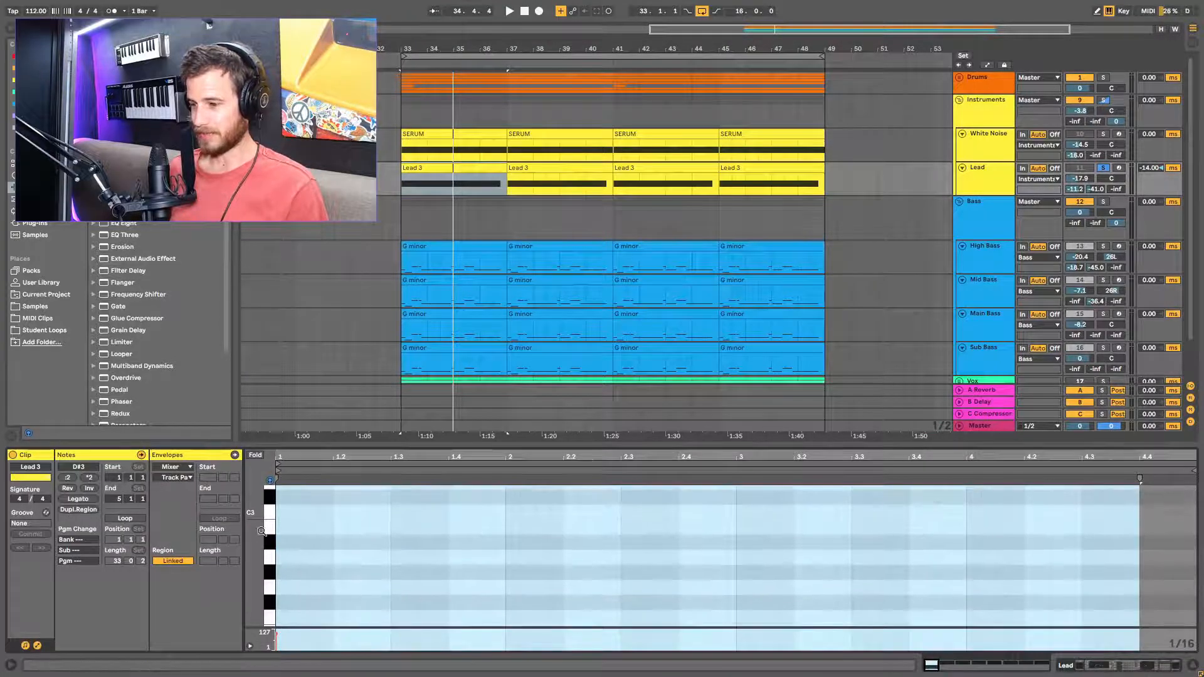
left_click(281, 585)
key("Delete")
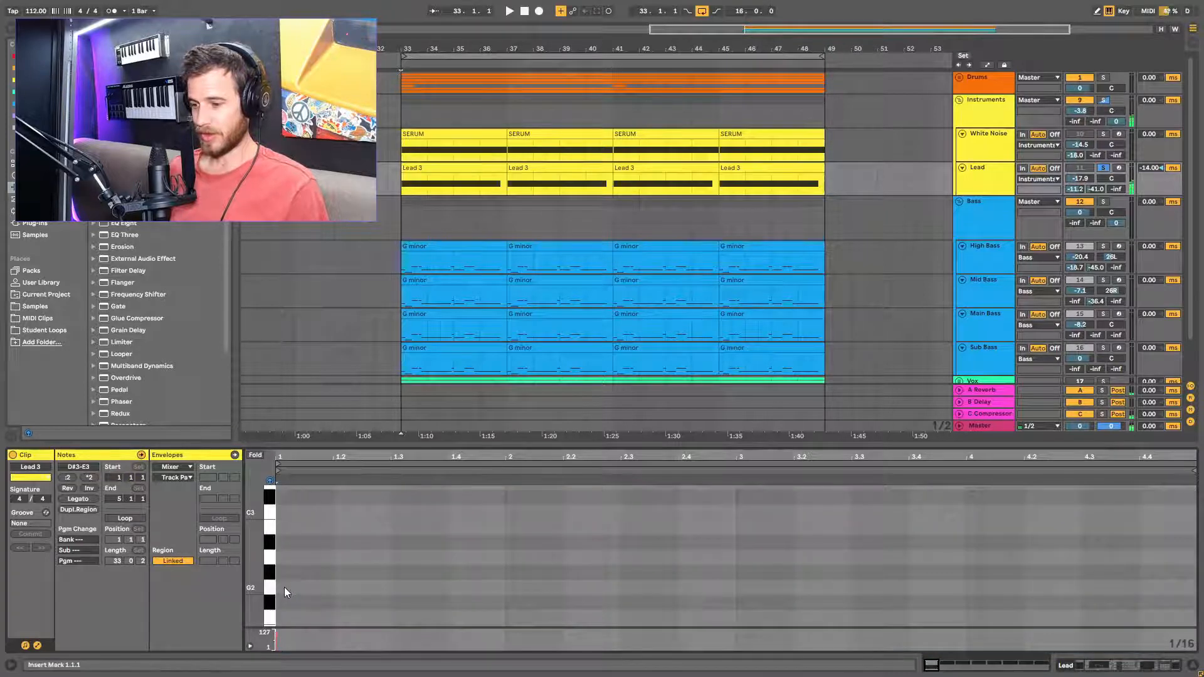
scroll(288, 579, "up", 2)
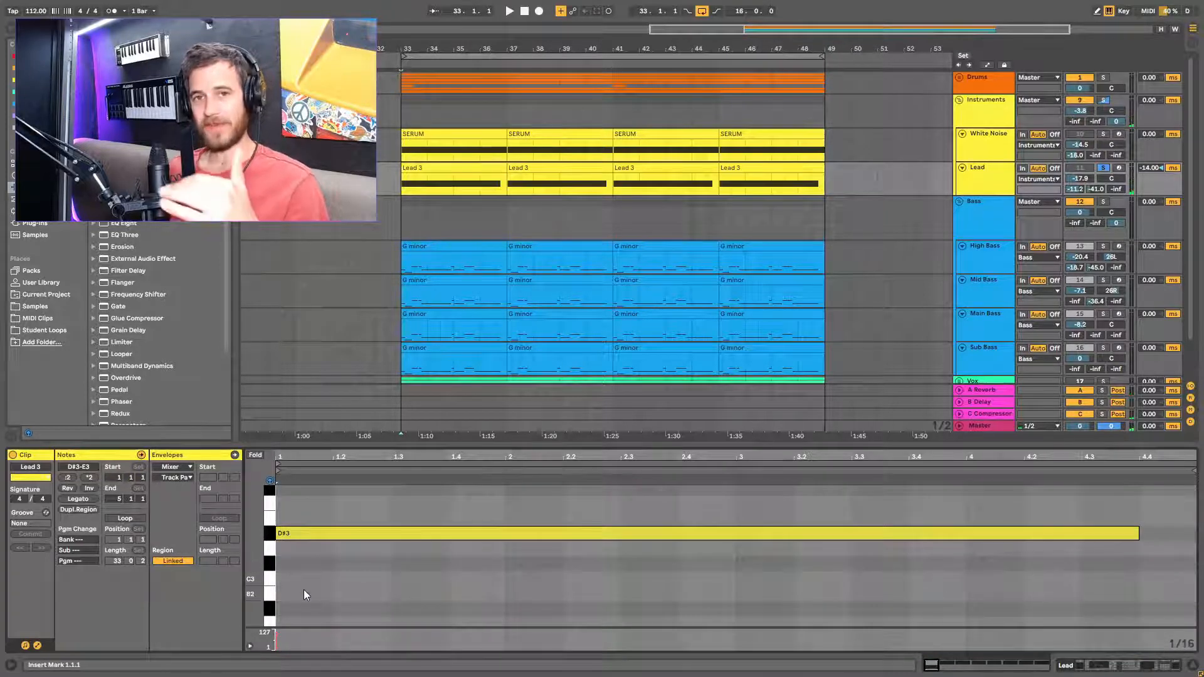
left_click(288, 535)
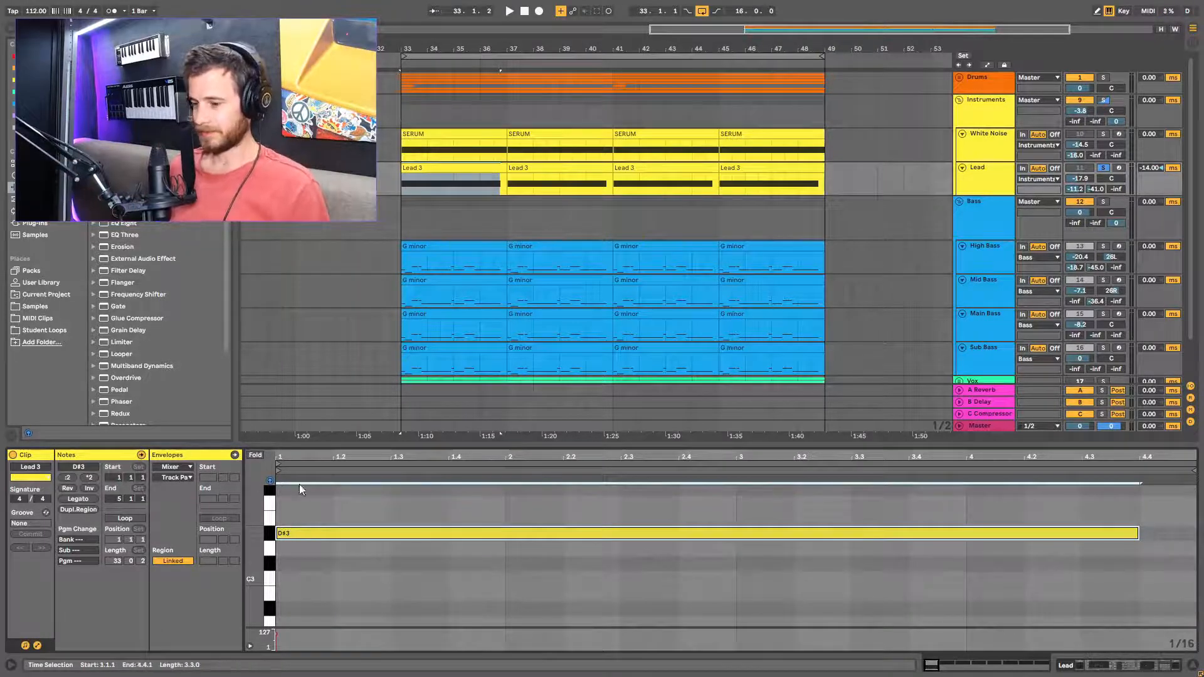
Return to the Lead track's device chain and compare the sound with EQ Eight bypassed and enabled.
key("shift+Tab")
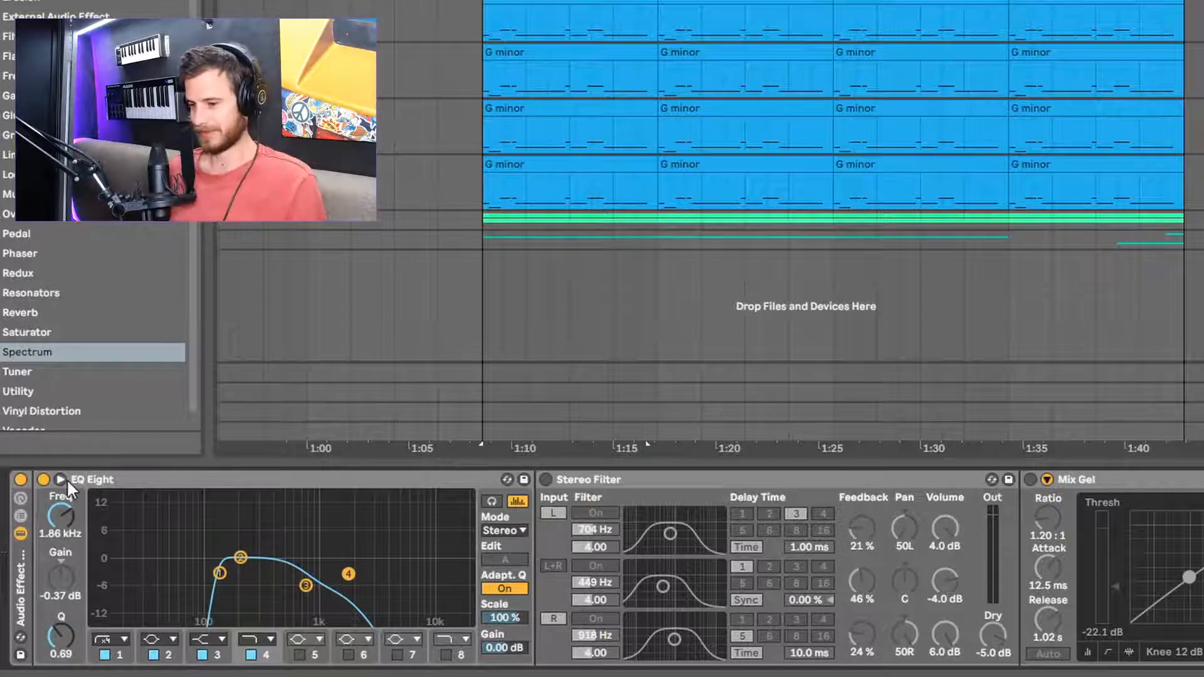
left_click(43, 479)
key("space")
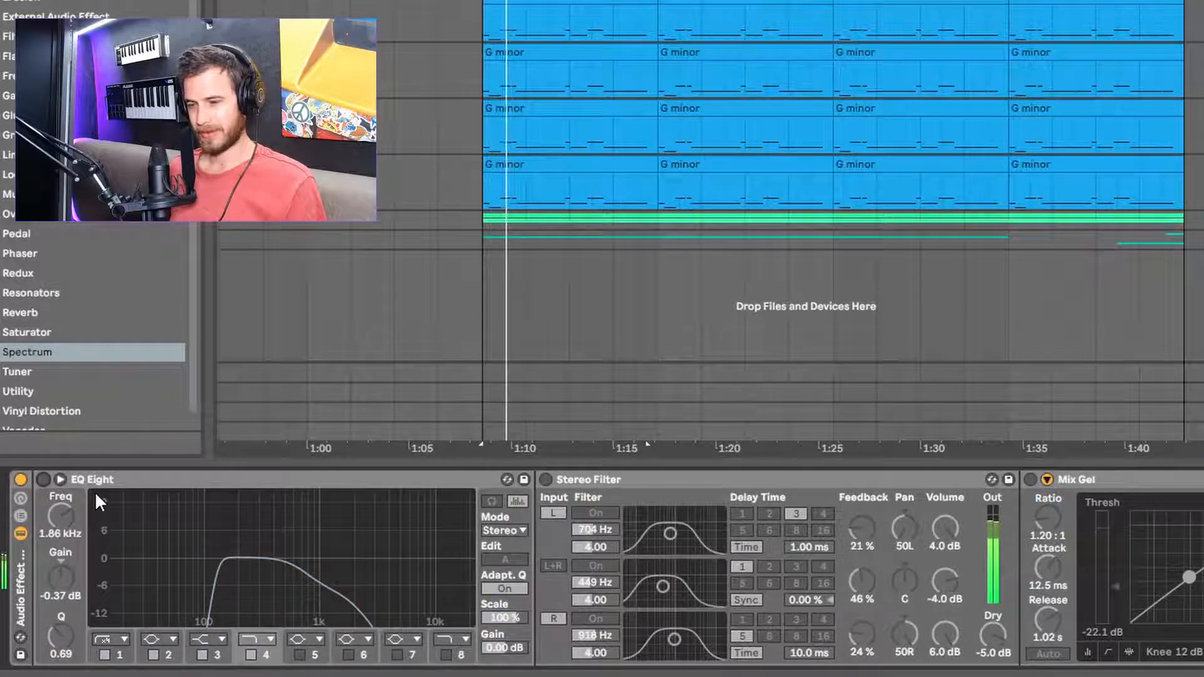
left_click(43, 478)
key("space")
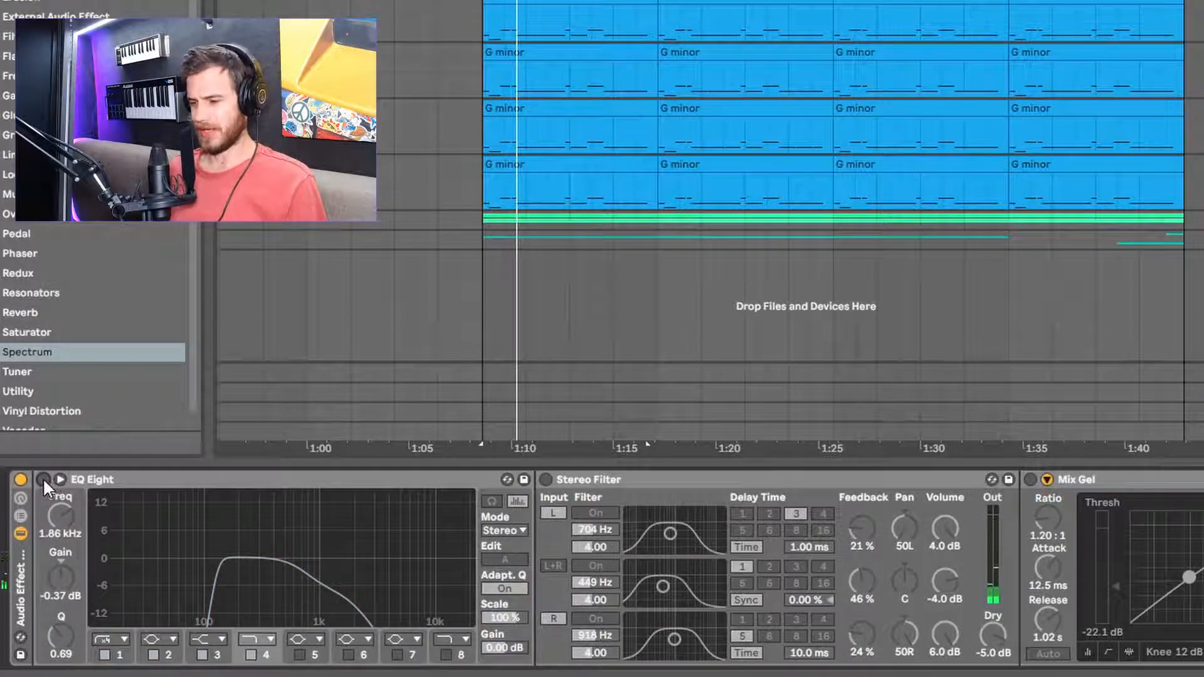
left_click(43, 478)
key("space")
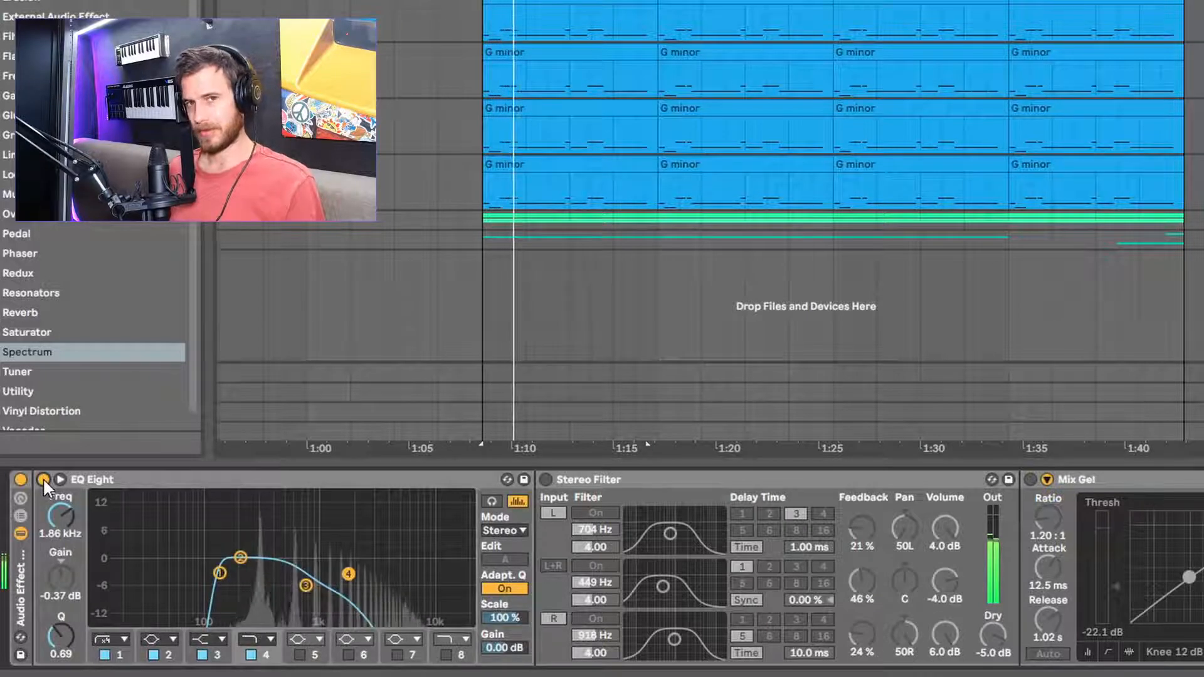
key("space")
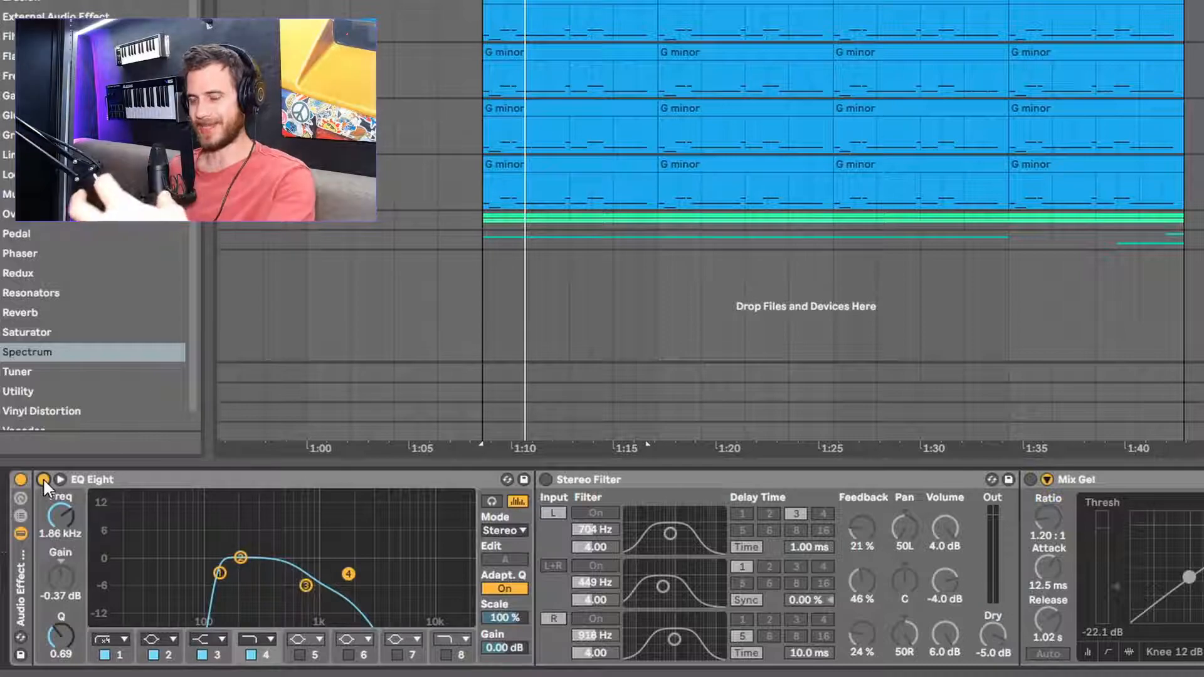
Turn on the Stereo Filter, Mix Gel compressor, Auto Pan and Decapitator on the Lead track while listening.
left_click(546, 479)
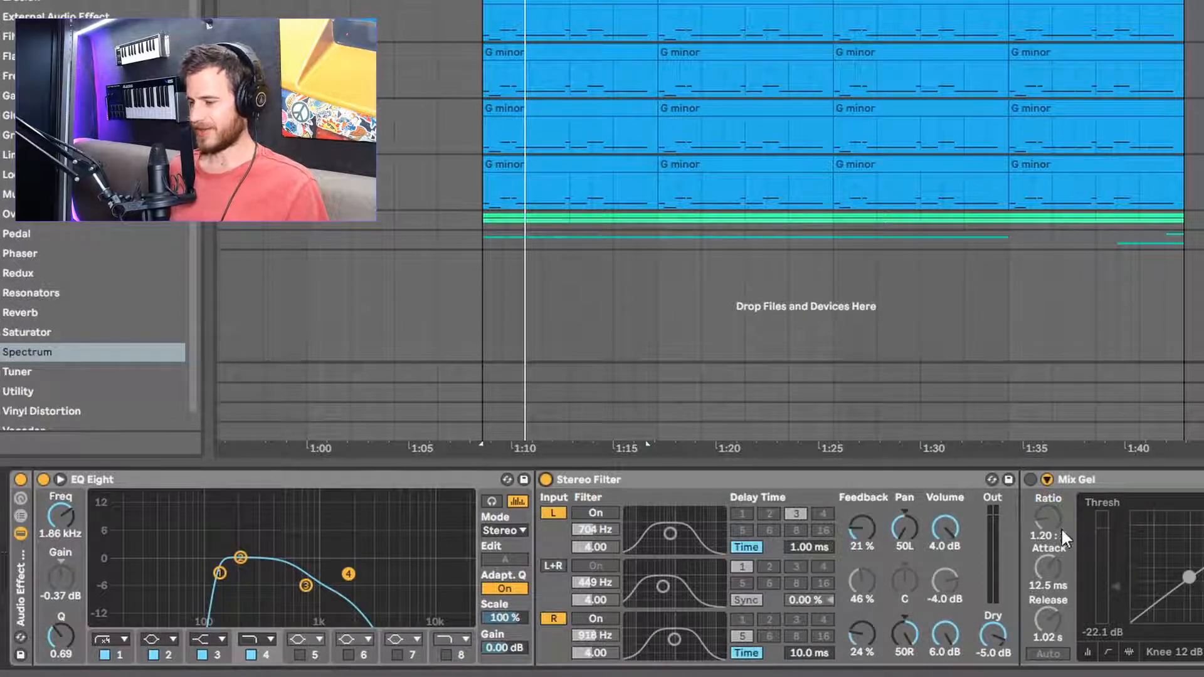
left_click(1032, 480)
scroll(602, 568, "right", 3)
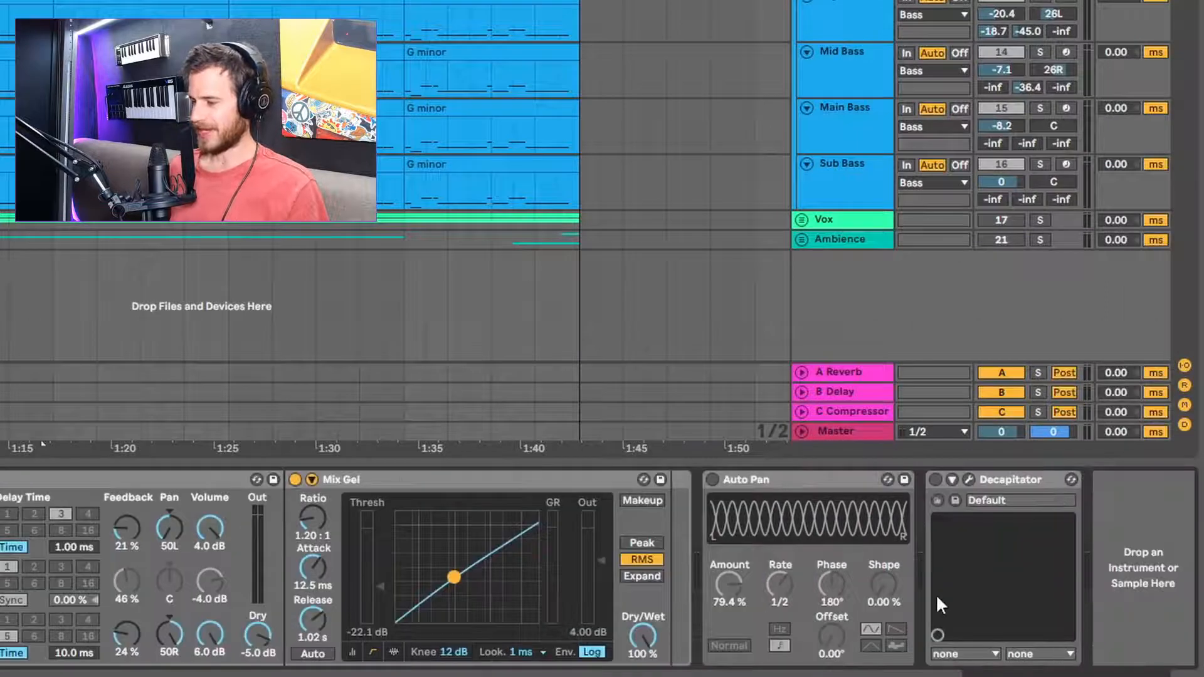
left_click(713, 480)
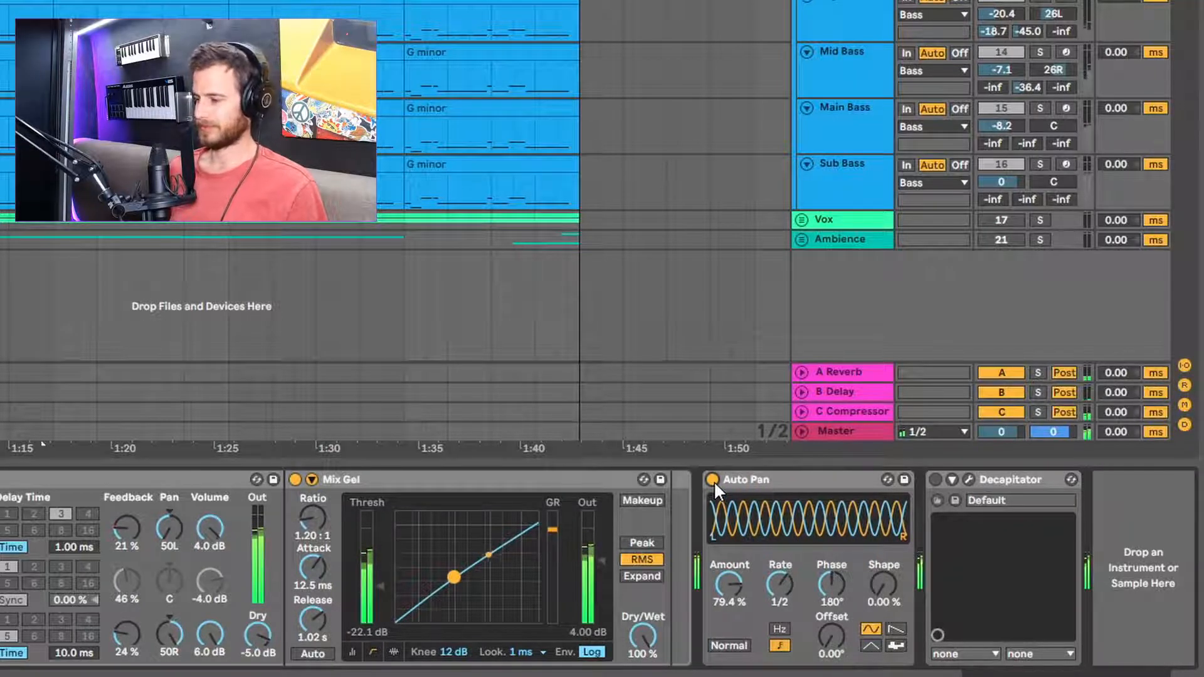
left_click(936, 480)
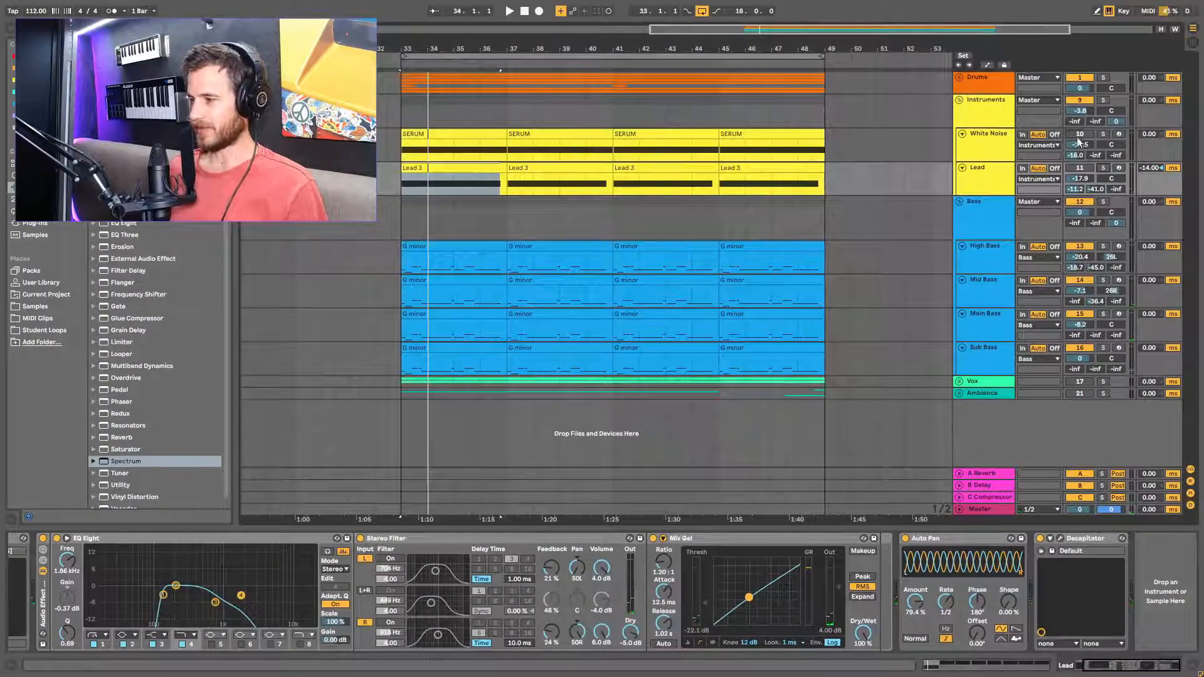
Clear the Lead track's solo and review the device chains of the bass layers and the Bass group.
left_click(1084, 169)
left_click(992, 223)
left_click(992, 263)
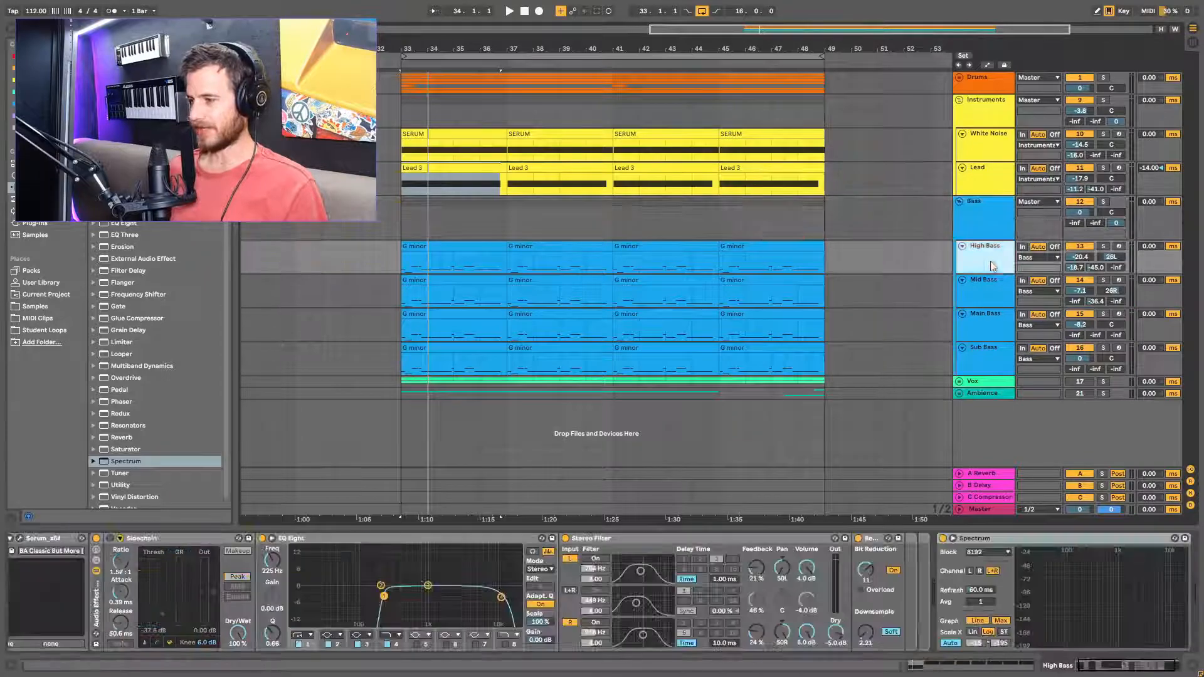
left_click(991, 297)
left_click(992, 359)
left_click(986, 223)
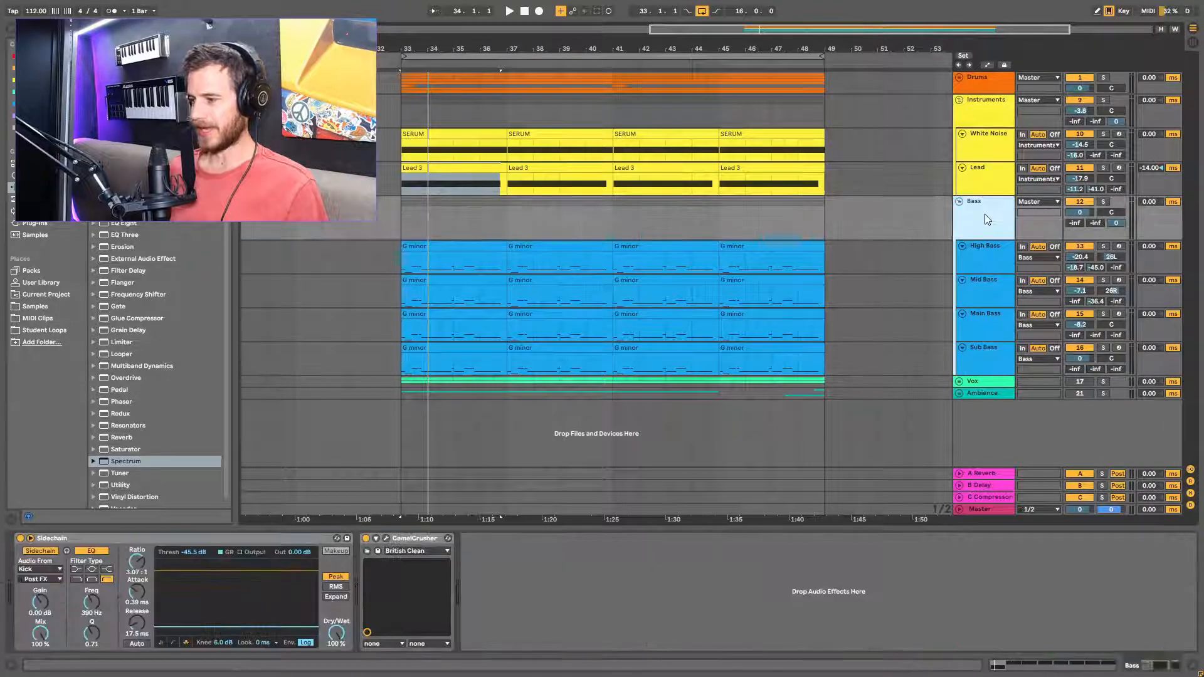